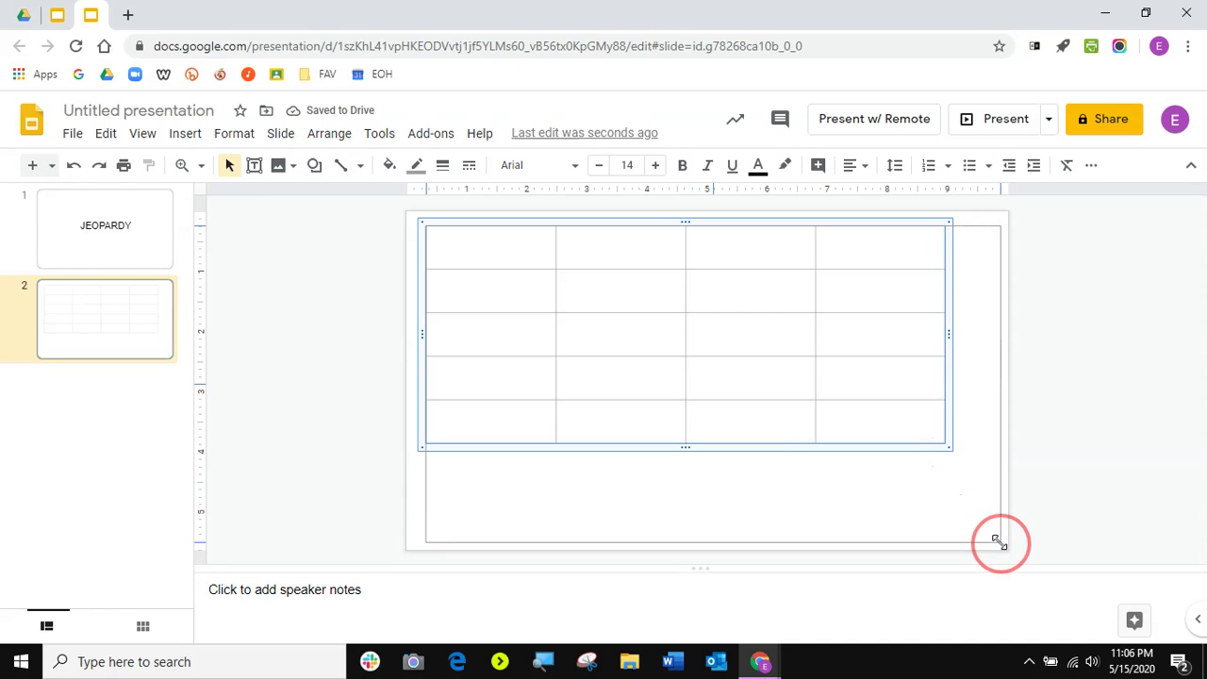
Step: Enlarge the table to fill the slide and enter the headings Dog, Cat, Fish and Monkey across its first row
left_click_drag(420, 222, 399, 205)
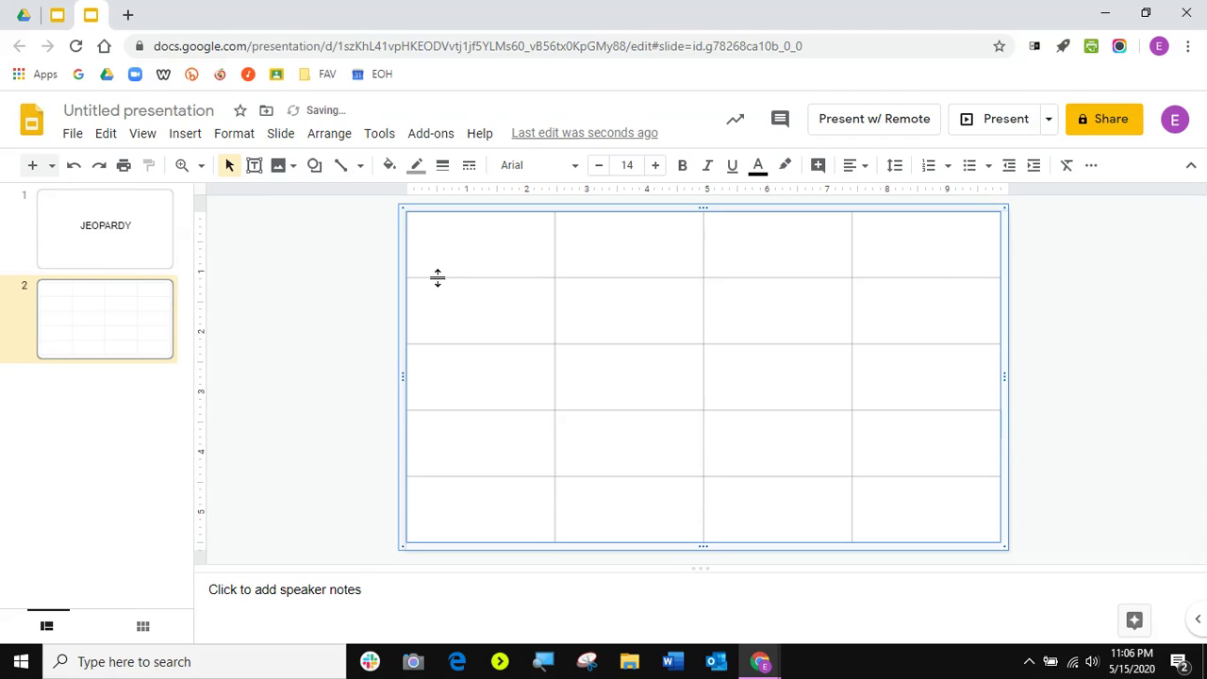
left_click(449, 243)
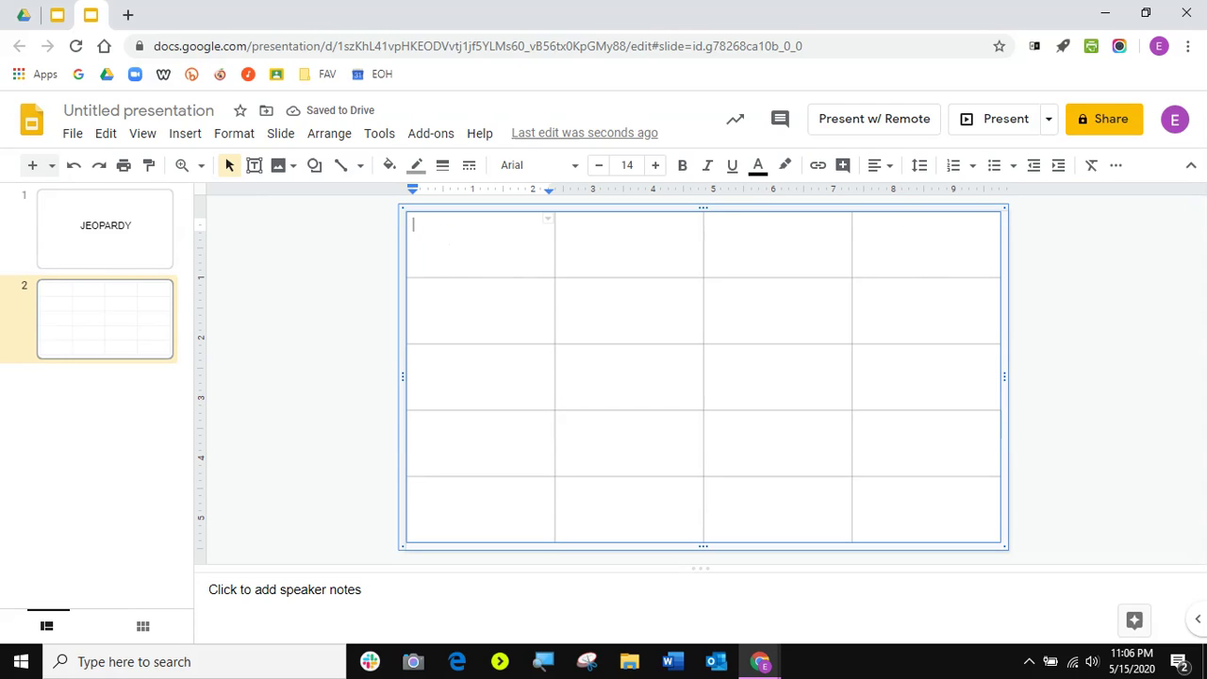
type("Dog")
left_click(600, 243)
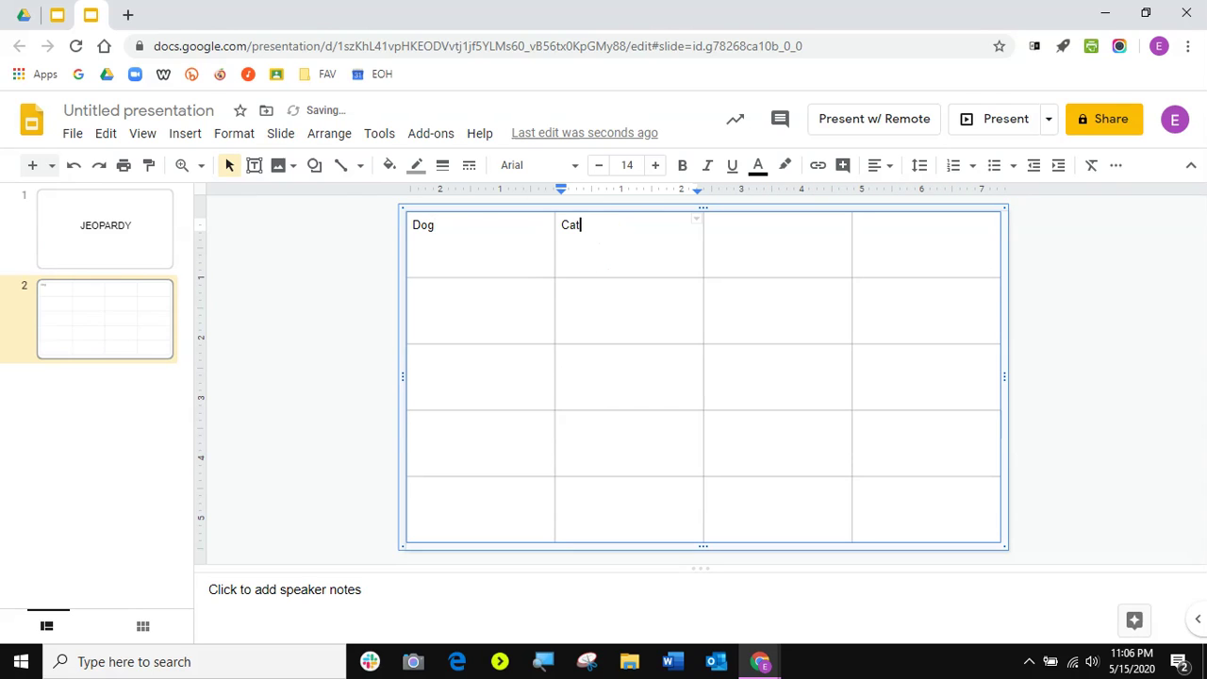
left_click(744, 234)
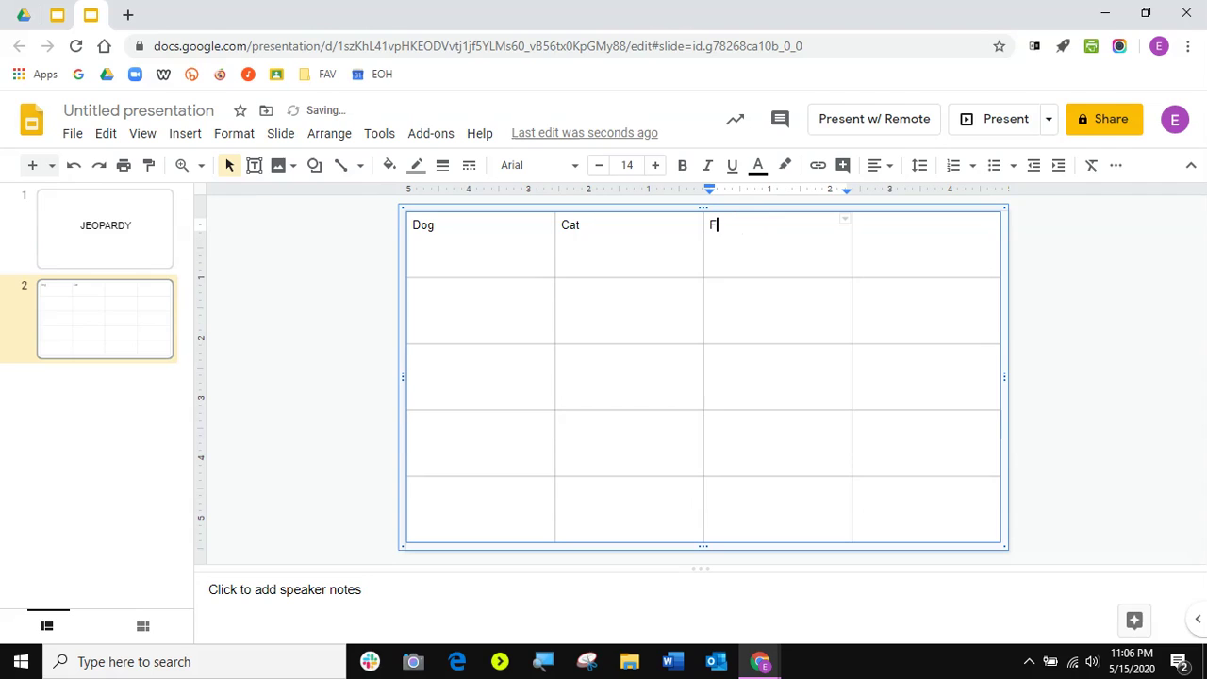
type("Fish")
left_click(946, 248)
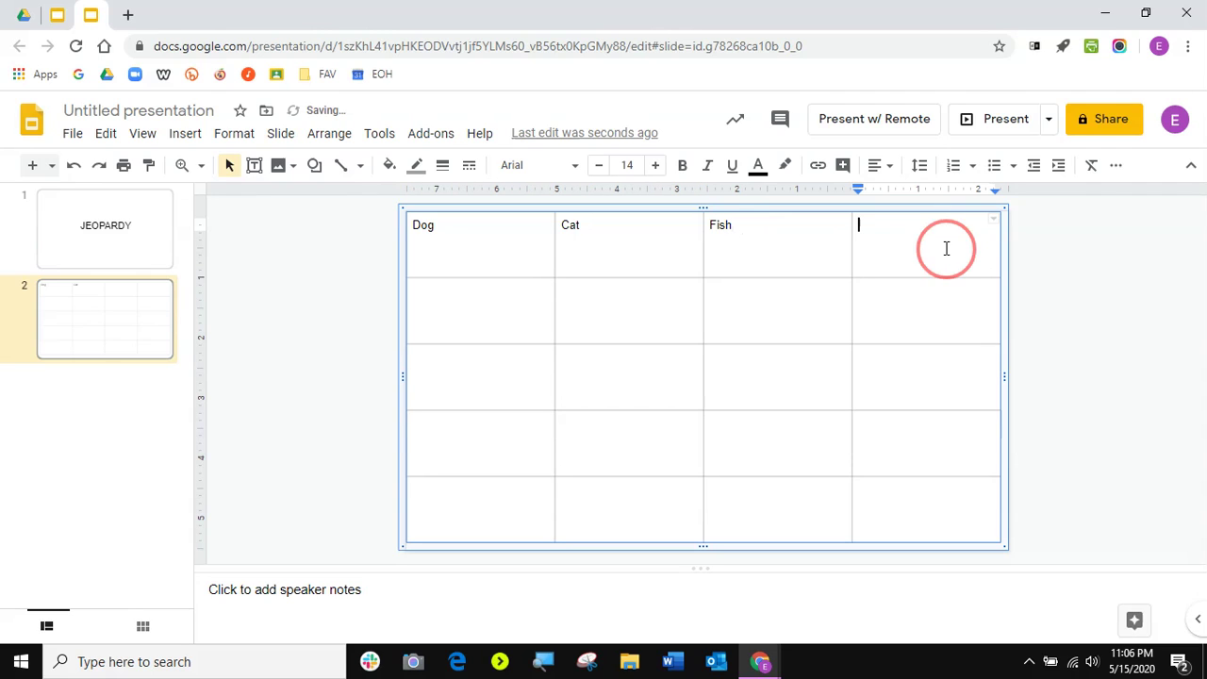
type("Monkey")
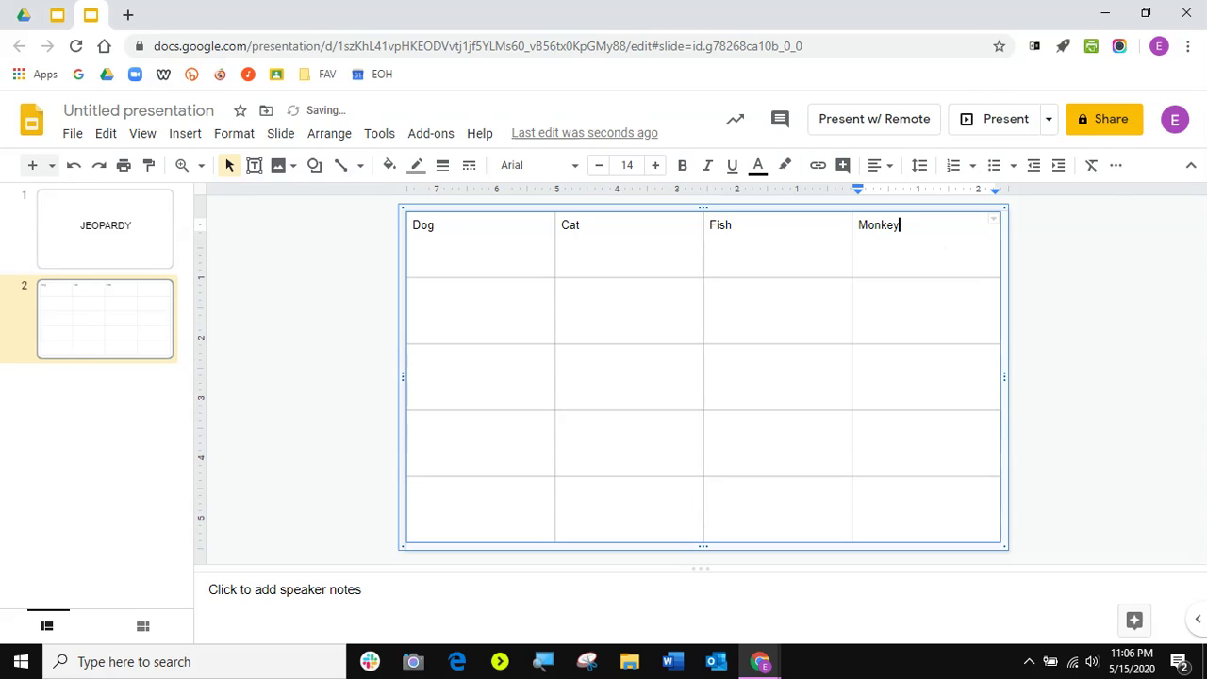
Step: Enter the point values 100, 200, 300 and 400 down the column under Dog
left_click(444, 312)
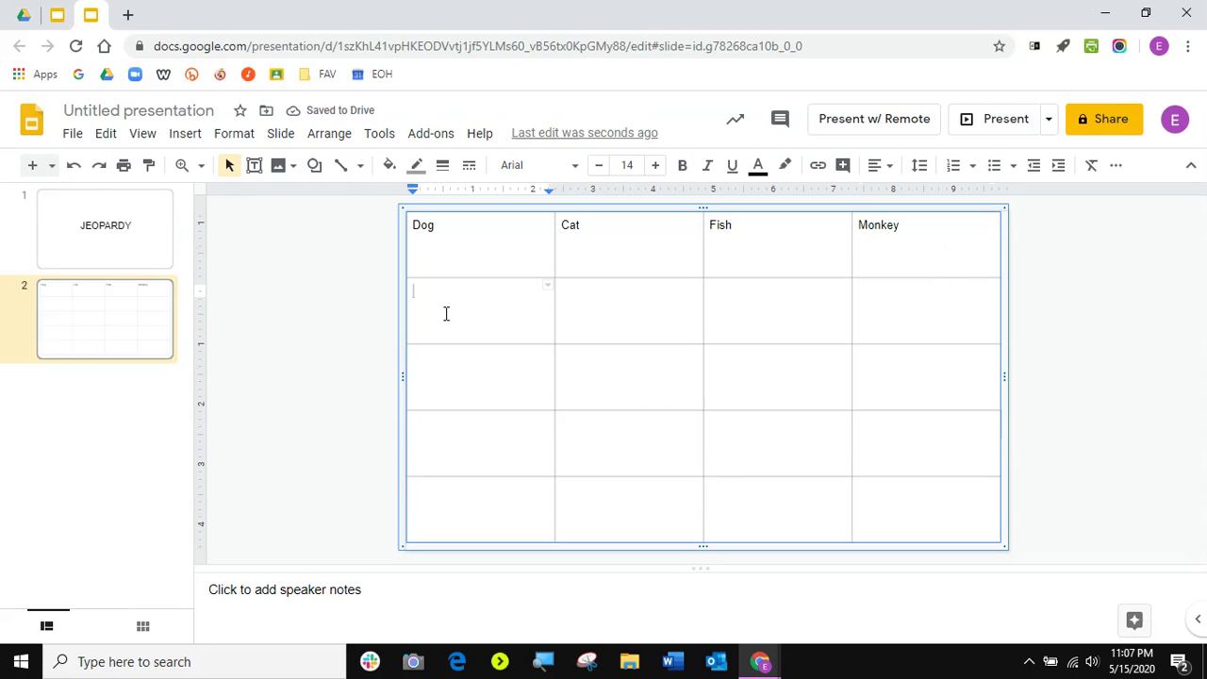
type("100")
left_click(458, 376)
type("200")
left_click(449, 447)
type("300")
left_click(463, 524)
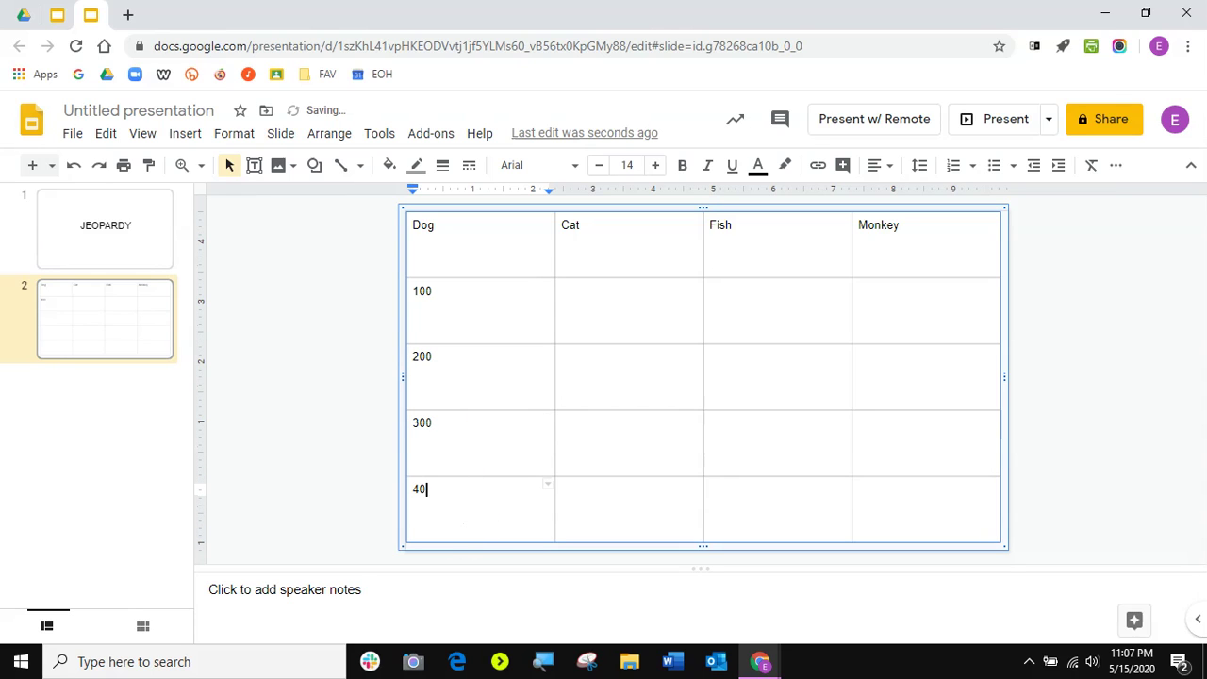
left_click(388, 294)
Step: Copy the four point values under Dog and paste them into the cells under Cat
left_click_drag(462, 499, 455, 311)
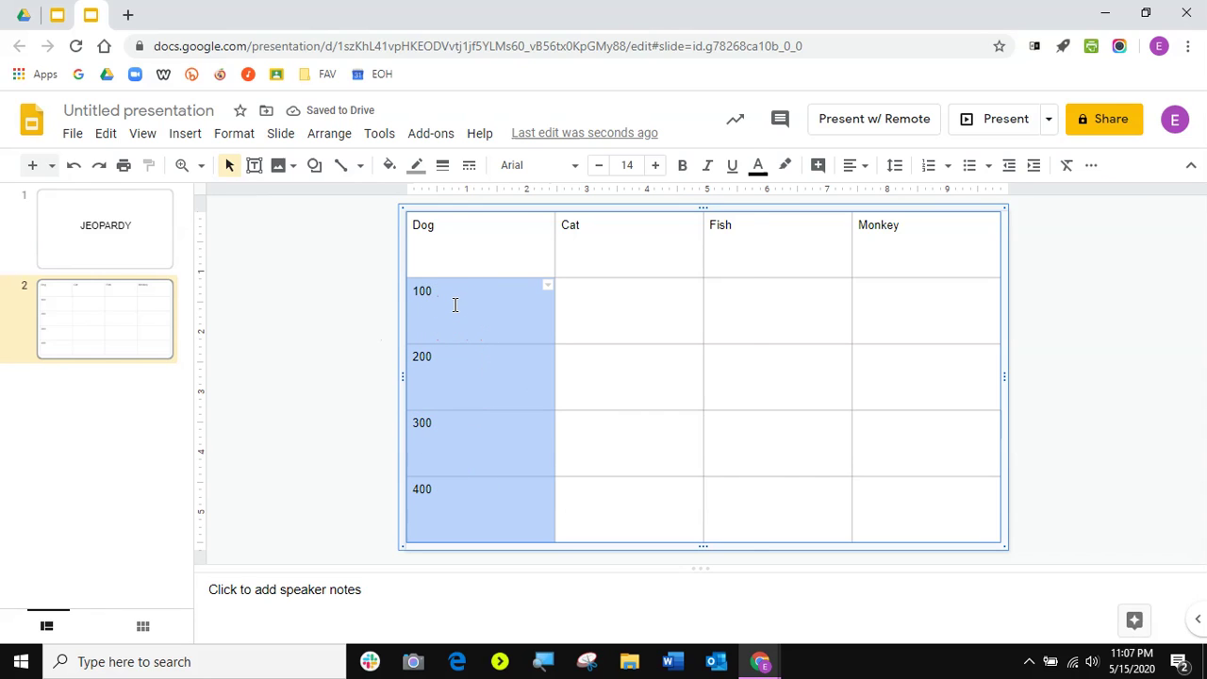
right_click(453, 311)
left_click(502, 188)
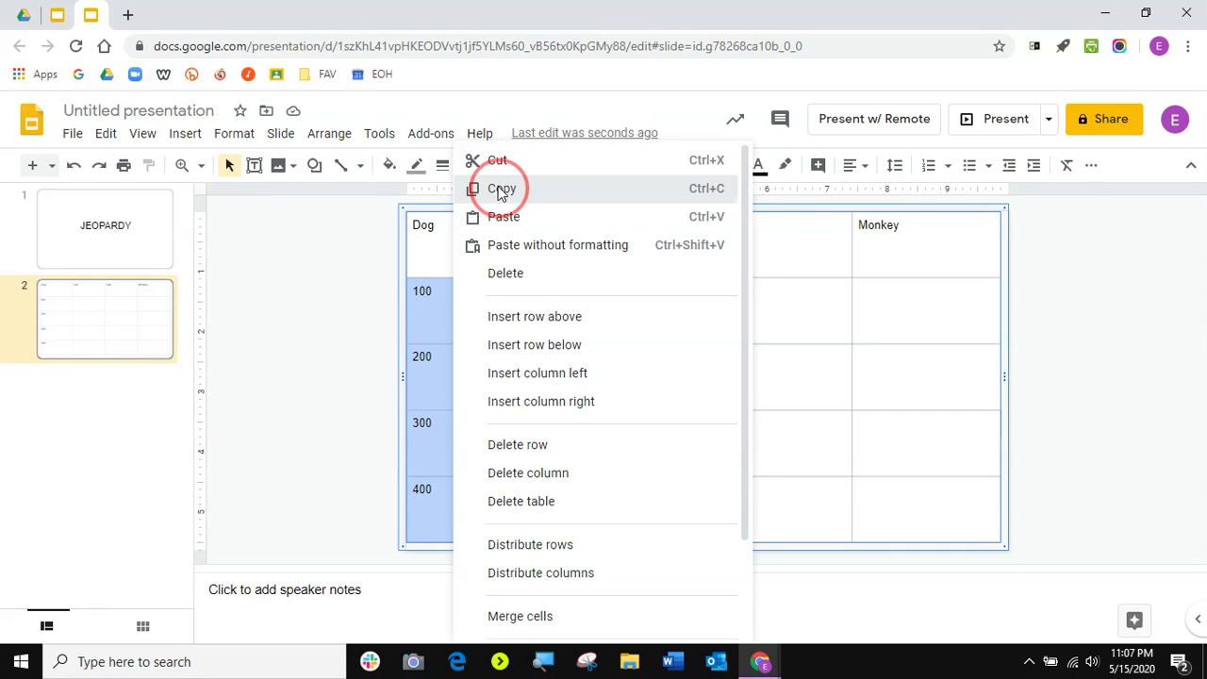
left_click(596, 300)
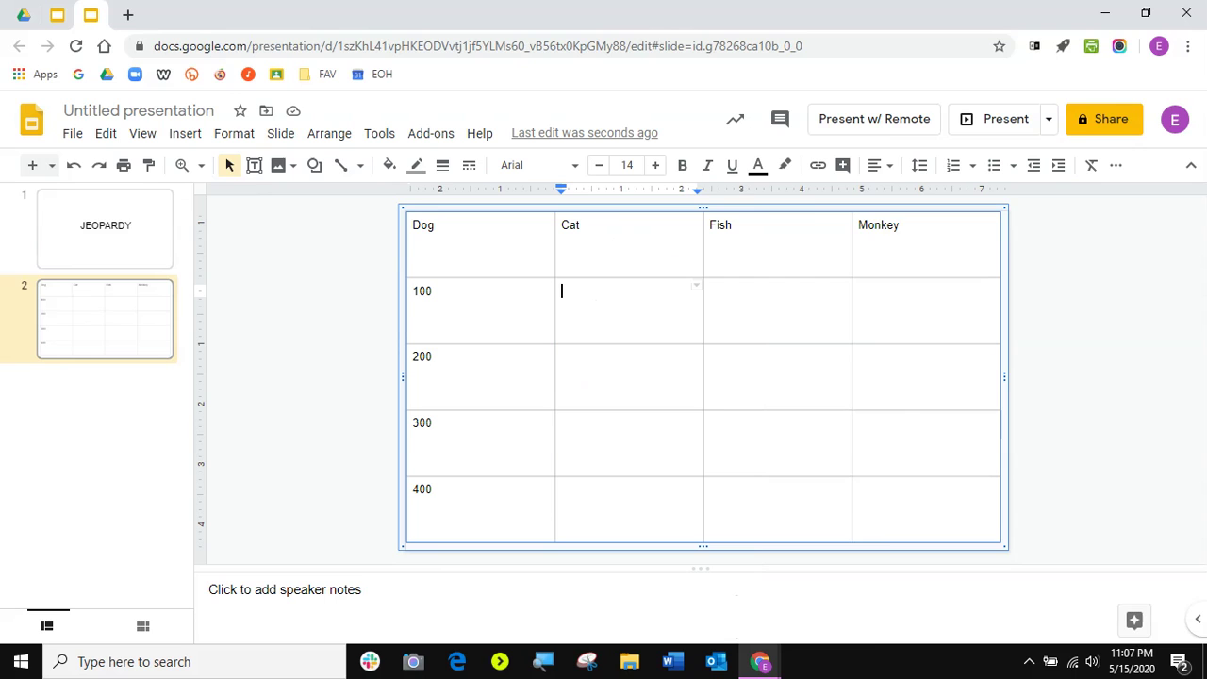
right_click(597, 300)
left_click(629, 216)
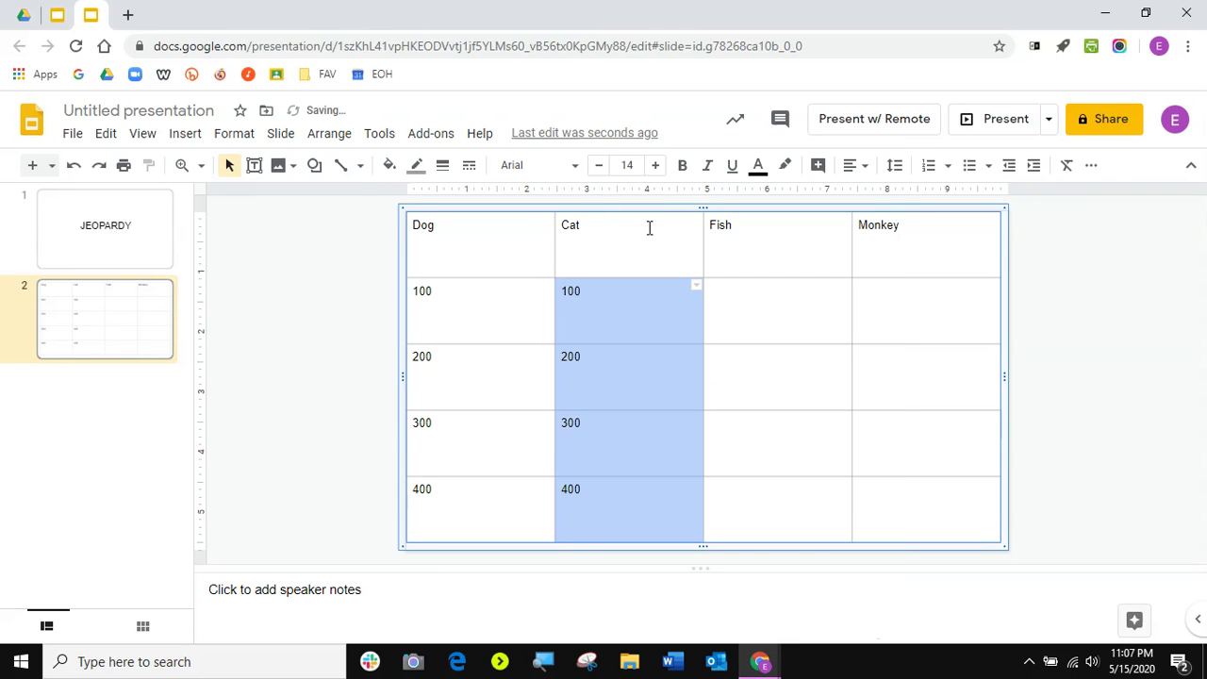
Step: Paste the copied point values into the cells under Fish and under Monkey
left_click(754, 290)
right_click(759, 300)
left_click(796, 218)
left_click(870, 303)
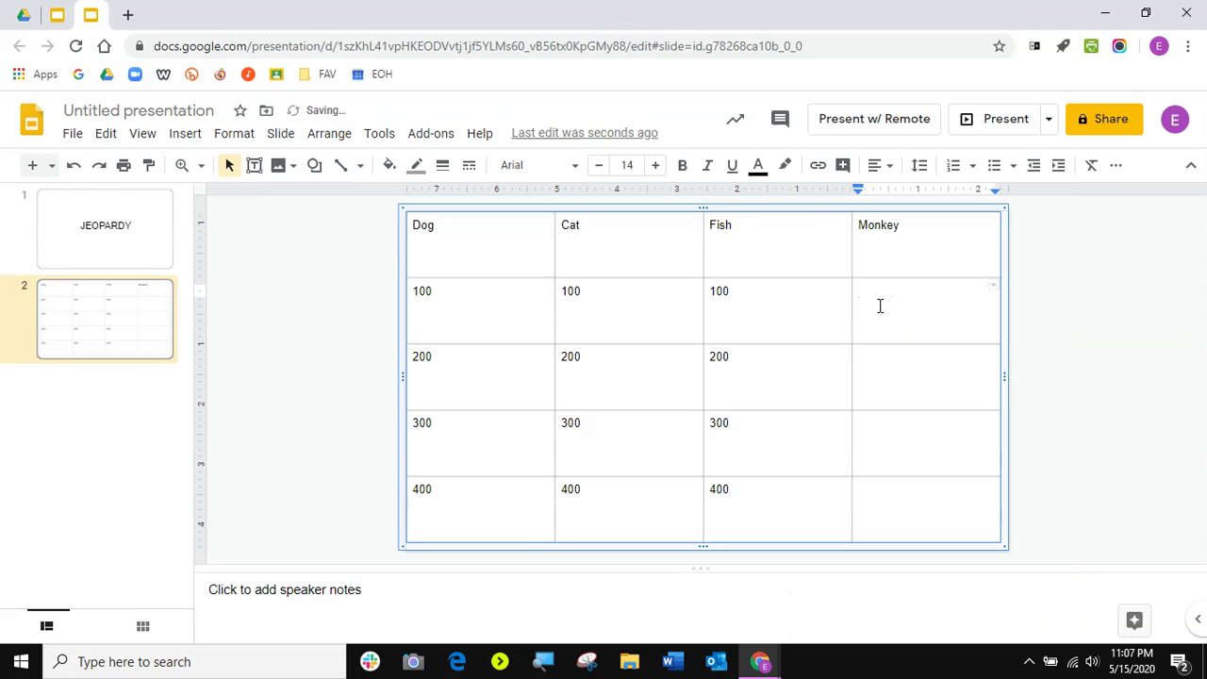
right_click(885, 295)
left_click(913, 216)
left_click(796, 518)
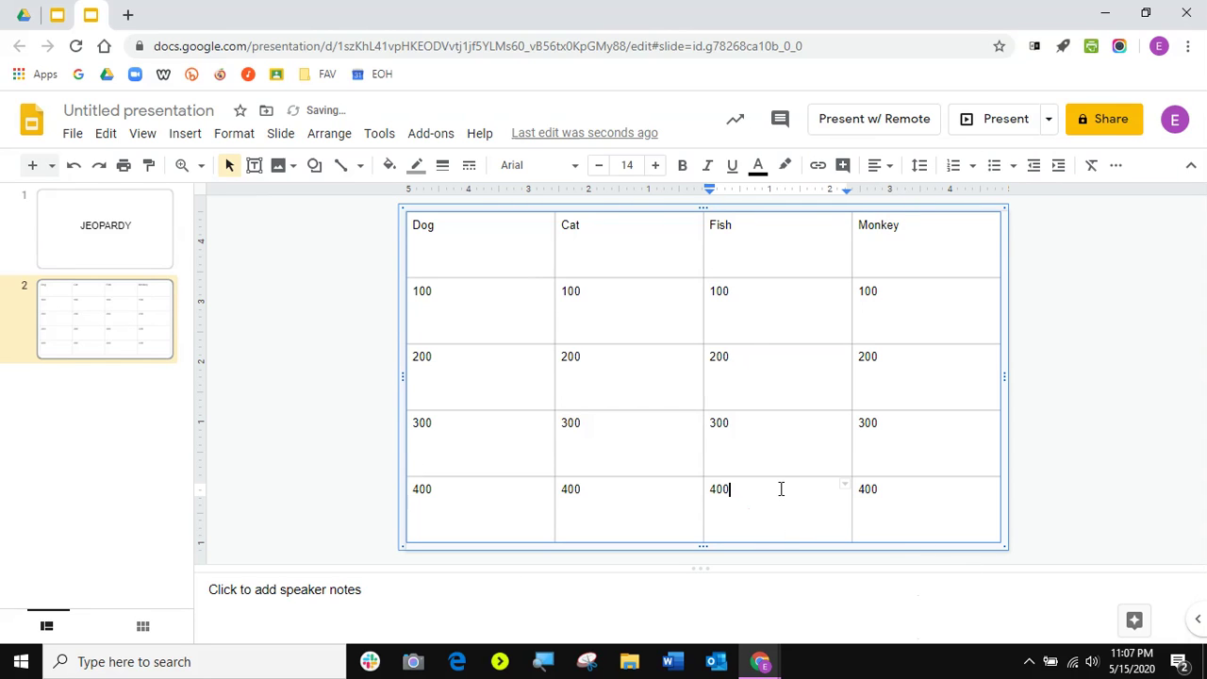
Step: Try font size 50 on all the table text, settling on size 40
left_click_drag(980, 518, 433, 233)
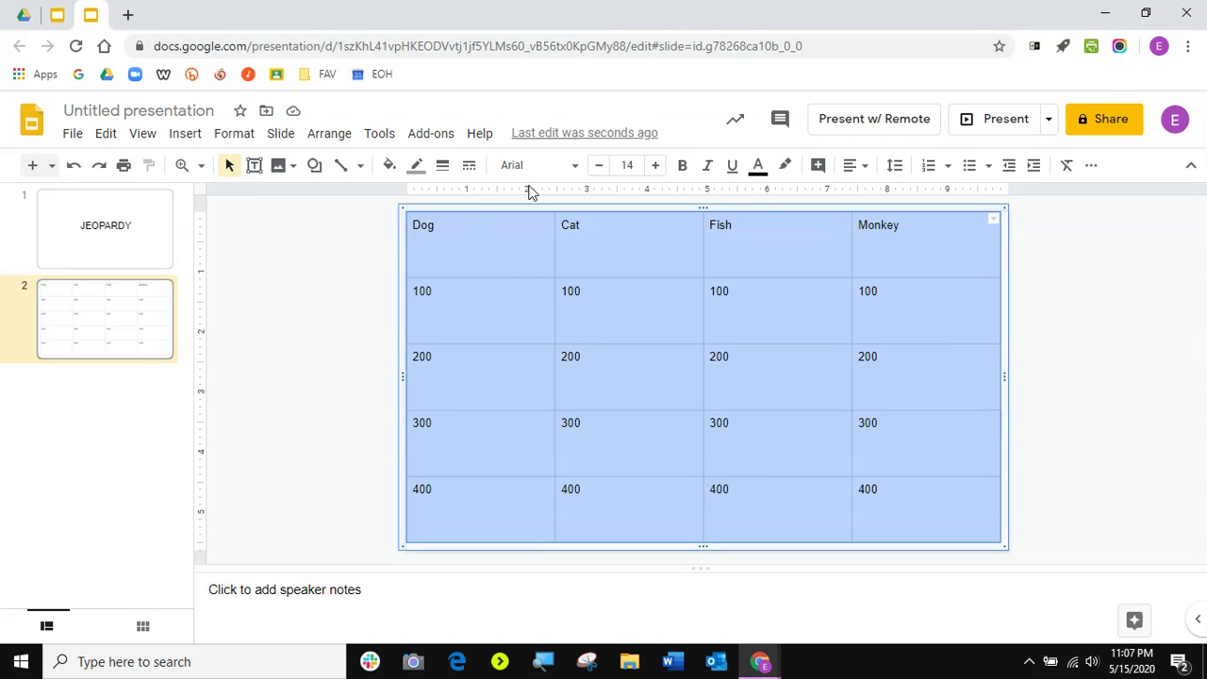
left_click(630, 165)
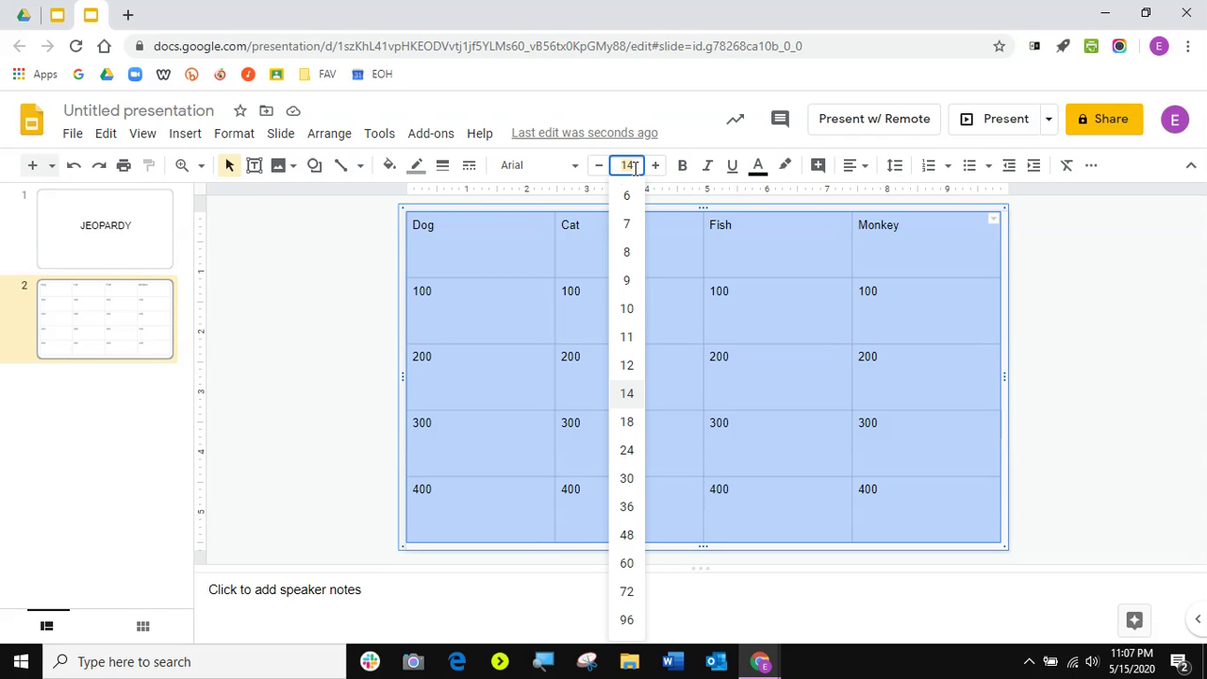
key("Return")
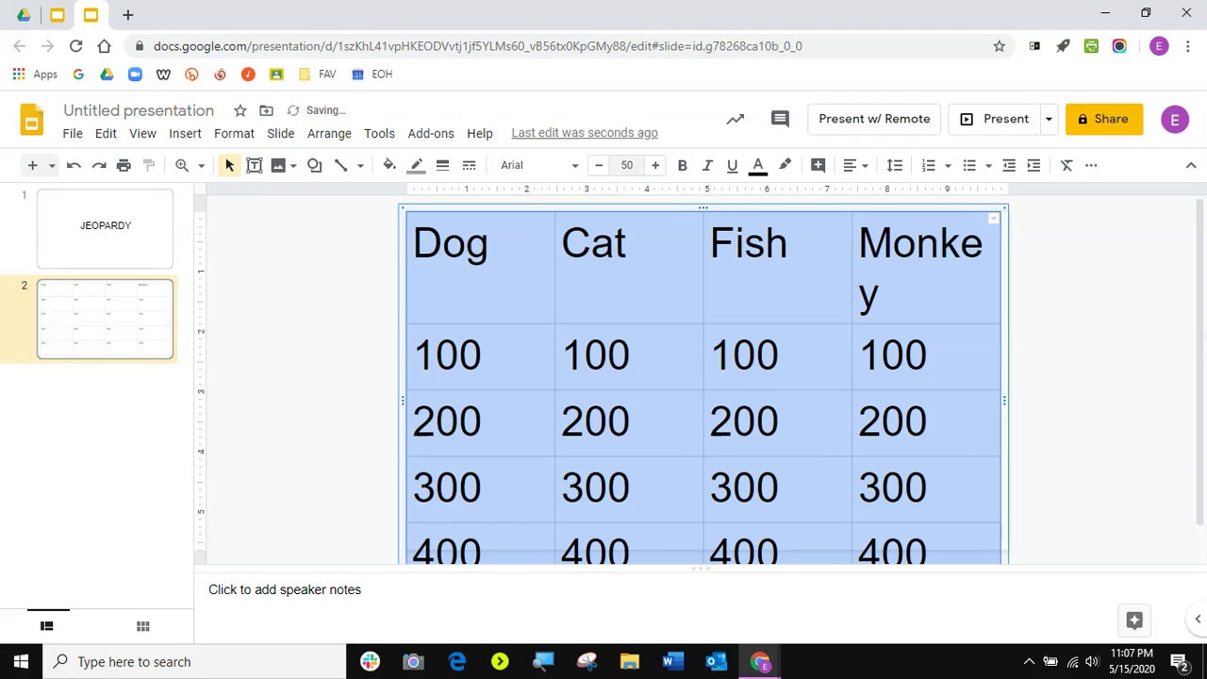
left_click(631, 165)
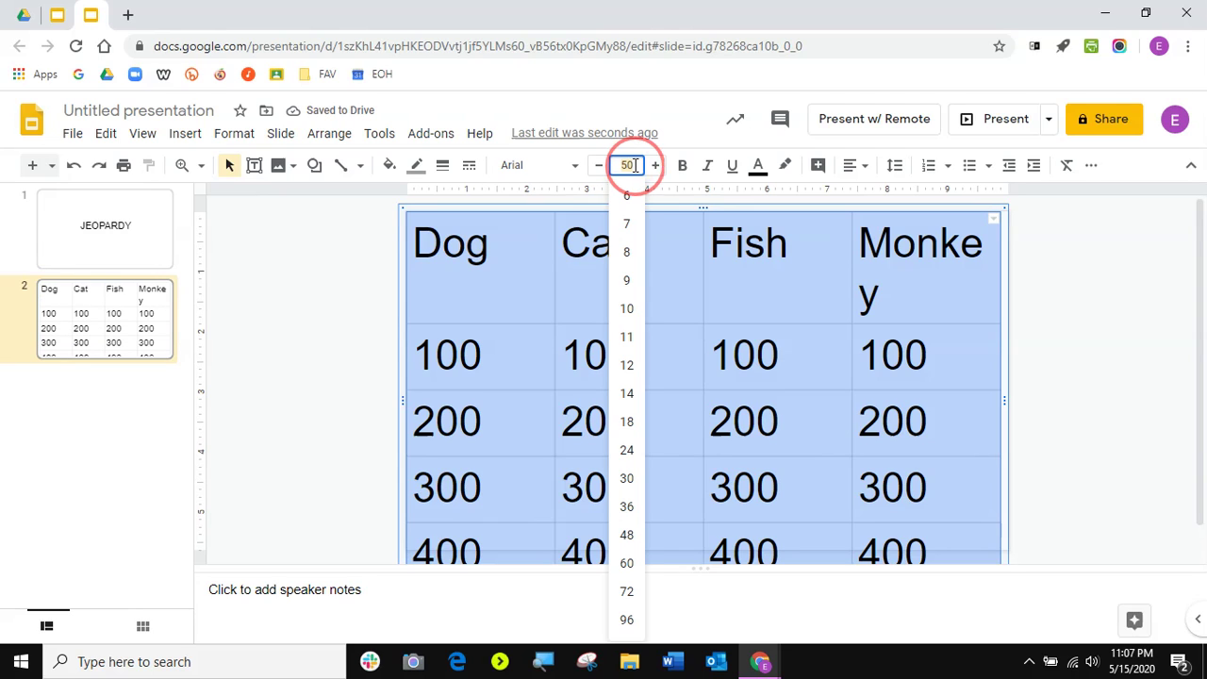
key("Return")
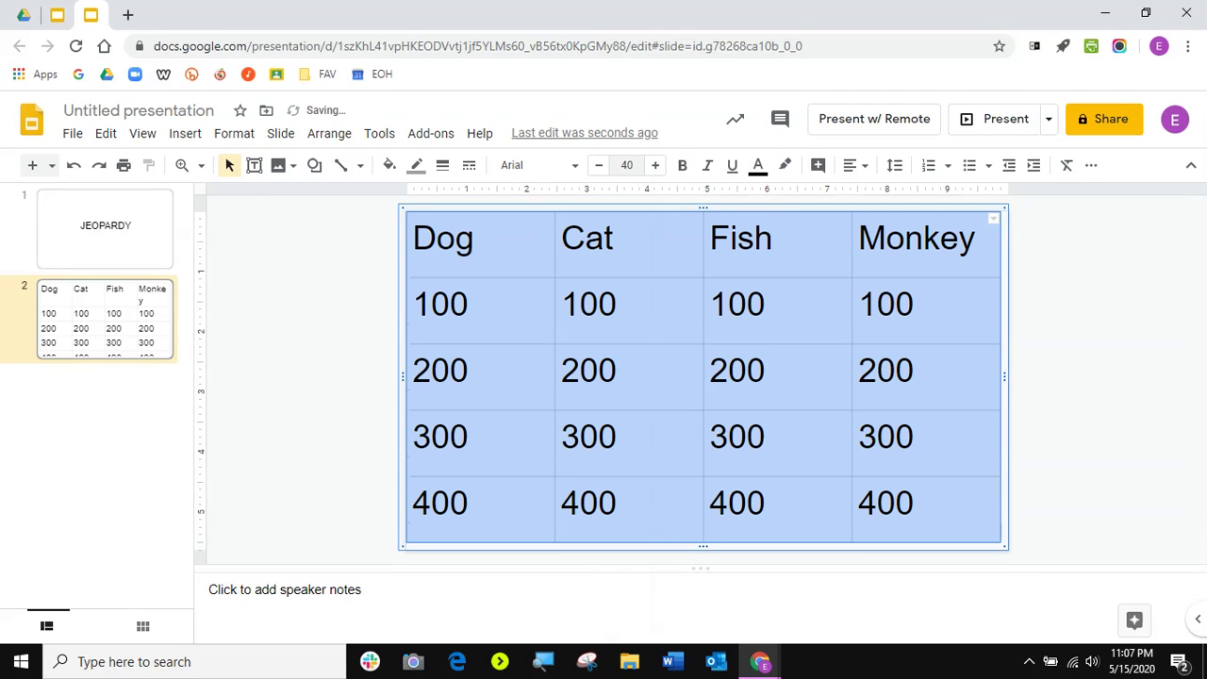
Step: Center the text horizontally in every cell of the table
left_click(854, 166)
left_click(879, 194)
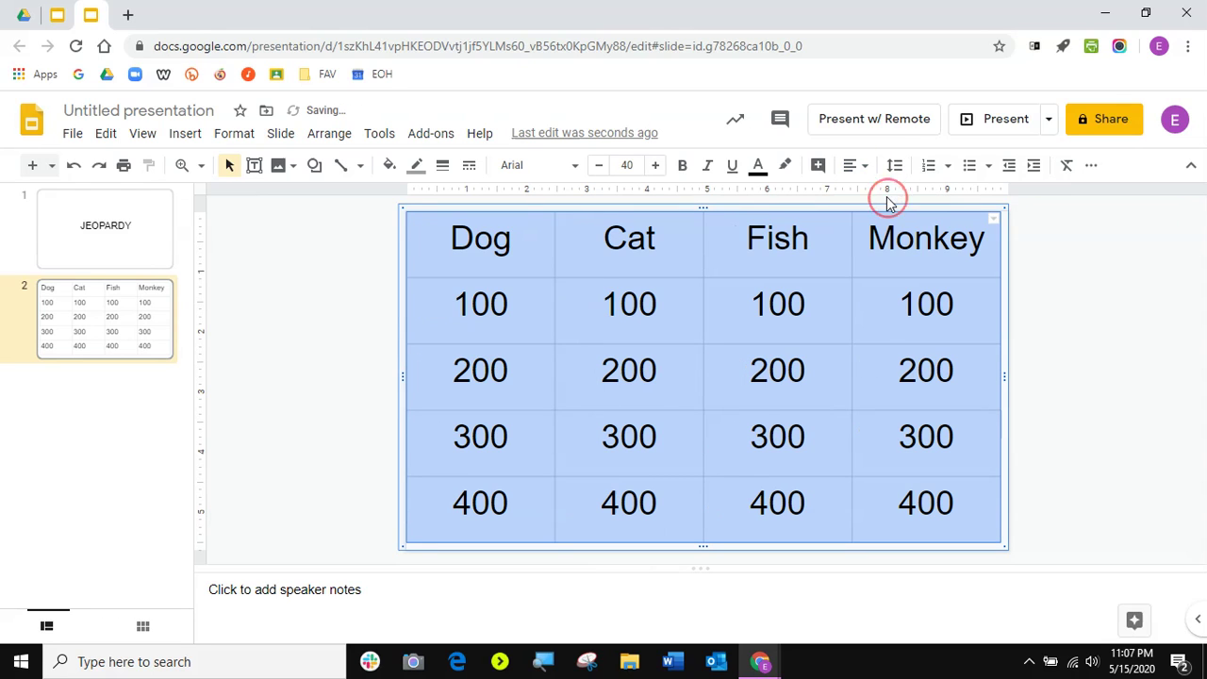
left_click(517, 257)
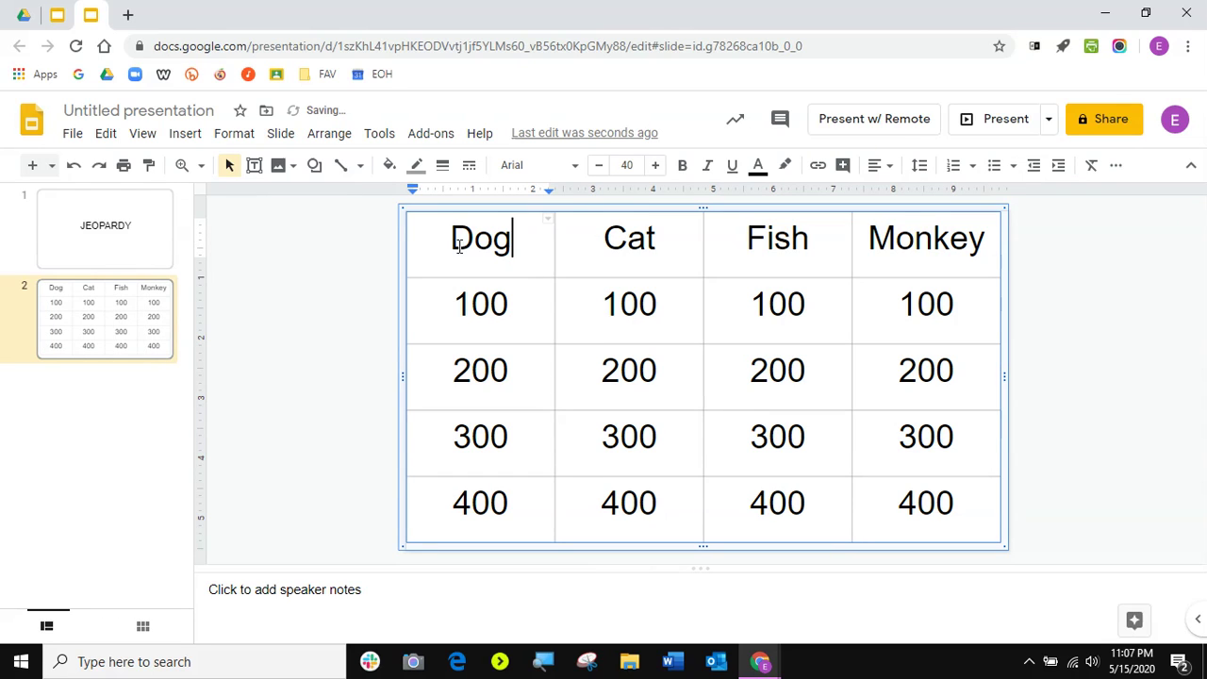
Step: Try a gray fill on the table's heading row
left_click_drag(518, 257, 970, 242)
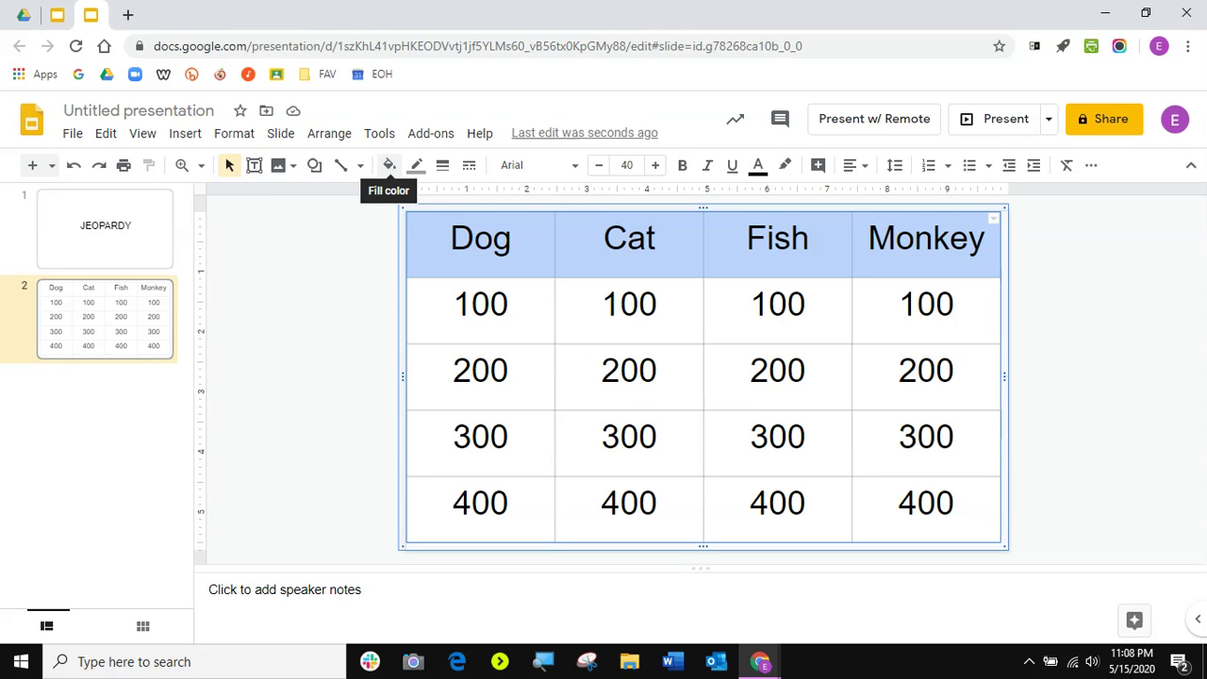
left_click(388, 165)
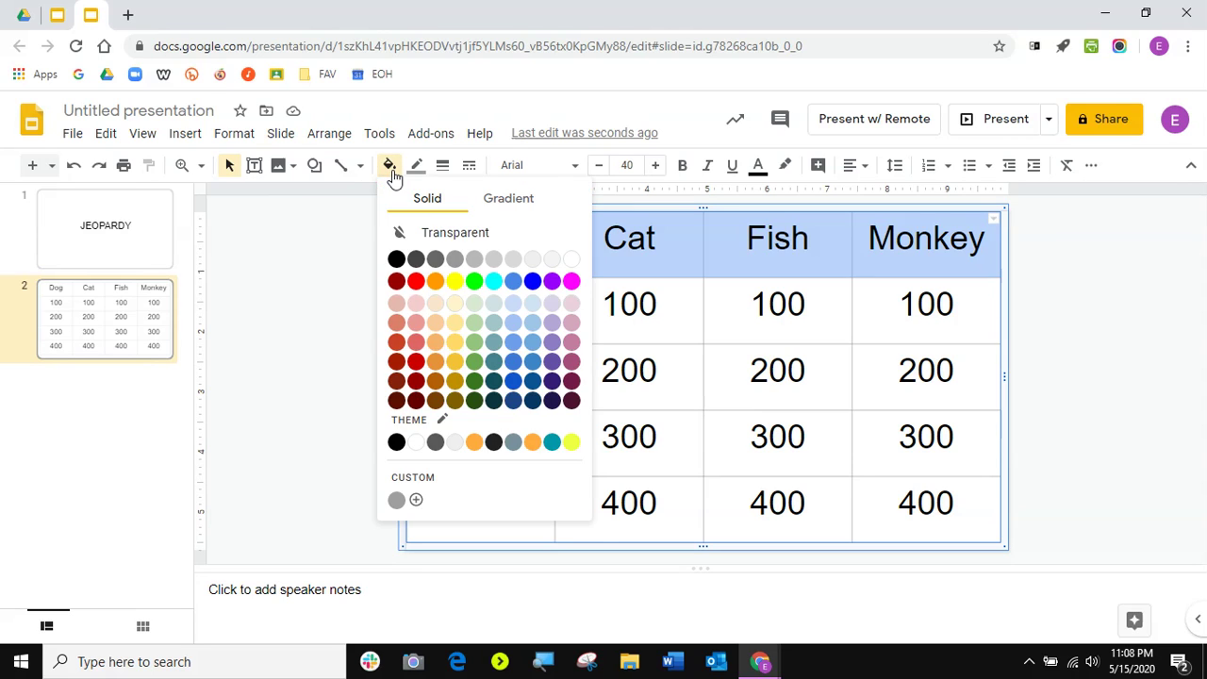
left_click(455, 259)
left_click(504, 298)
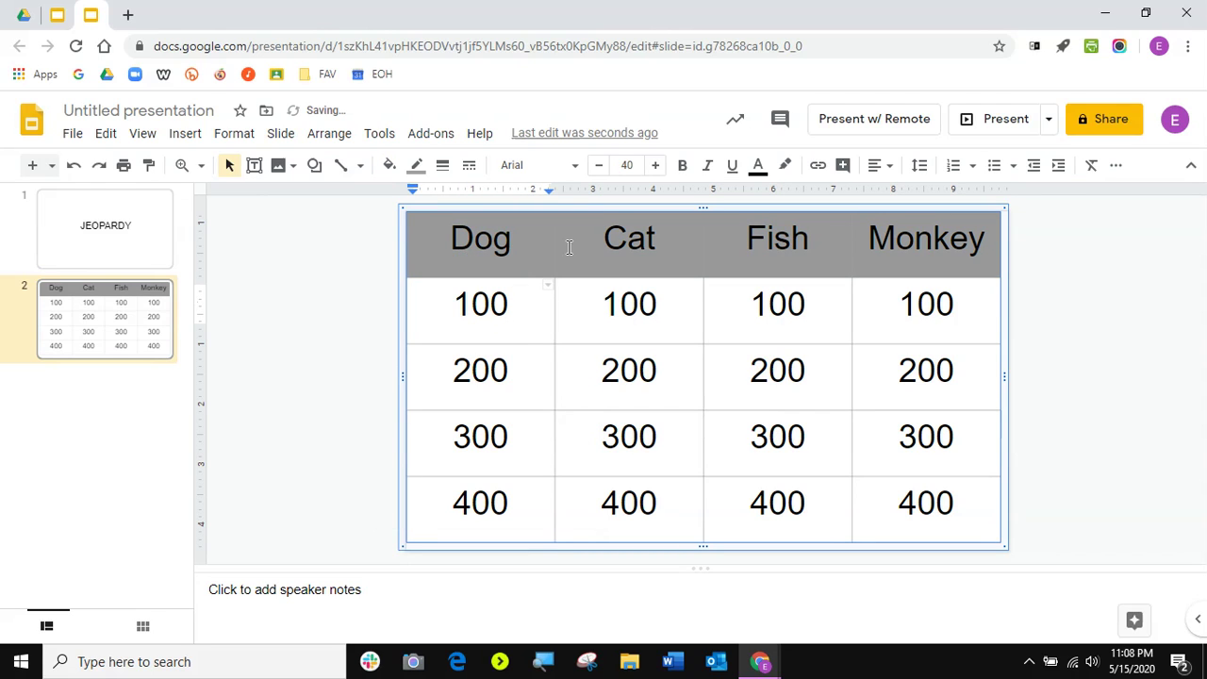
Step: Fill the table's heading row, from Dog to Monkey, with solid purple
left_click_drag(902, 262, 499, 270)
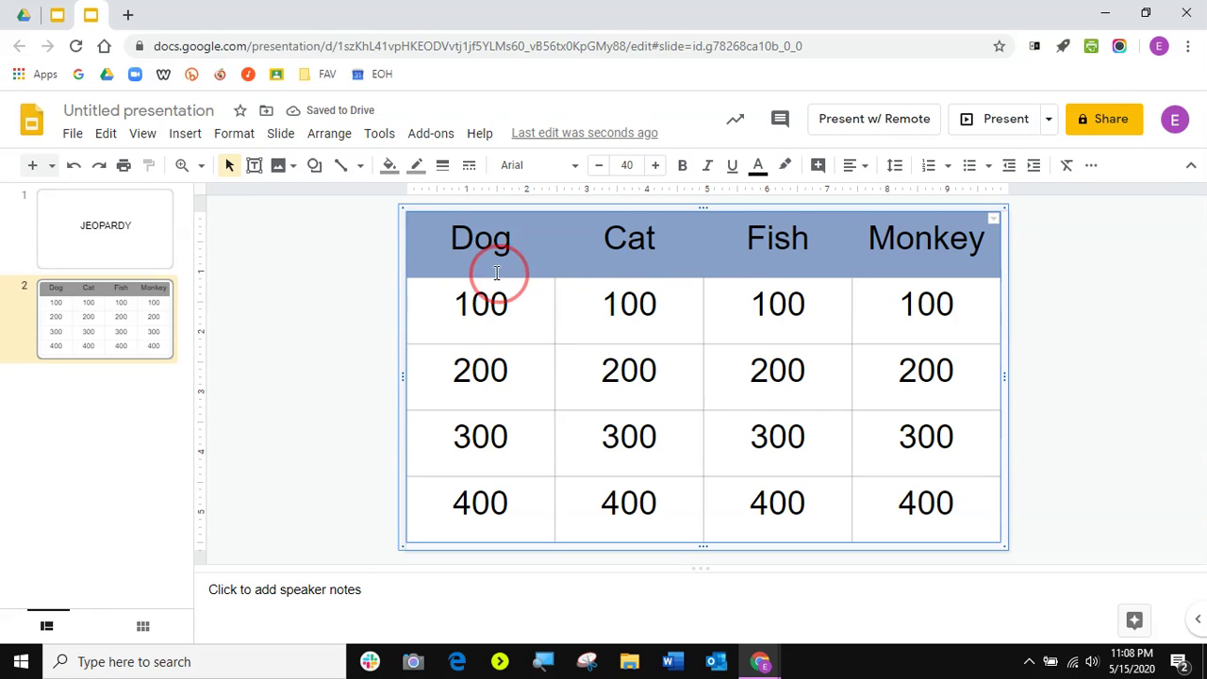
left_click(390, 168)
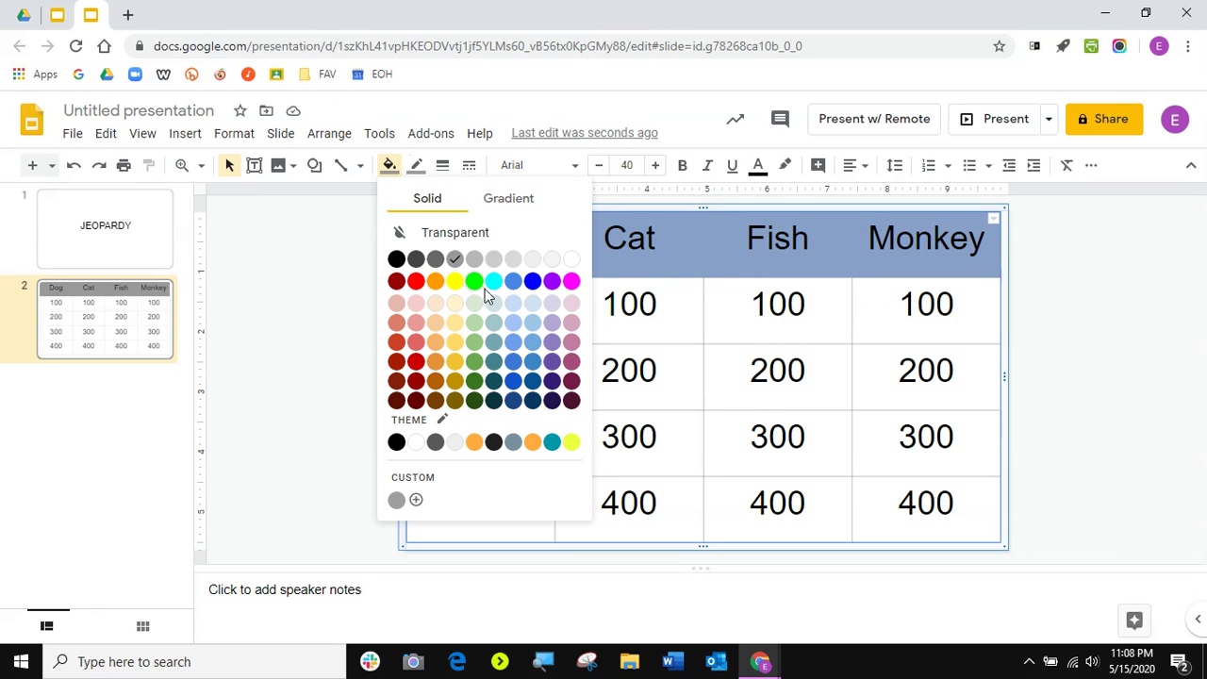
left_click(551, 281)
left_click(554, 332)
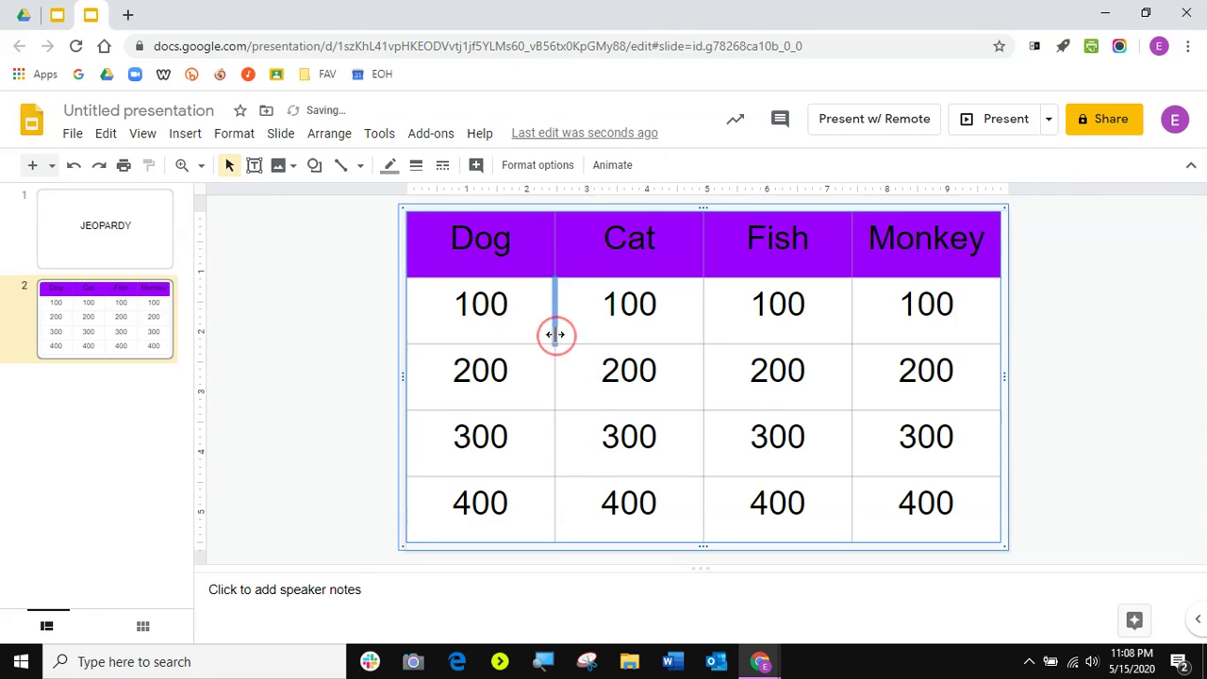
left_click(612, 328)
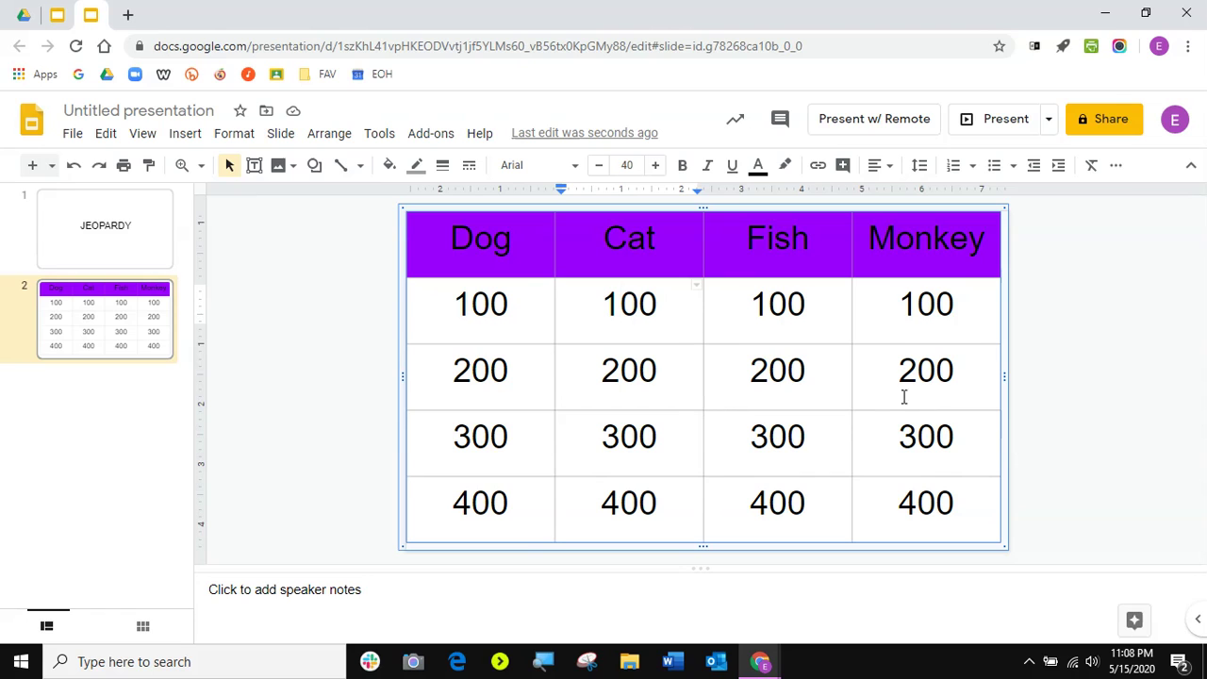
Step: Set the border weight of all the table's cells to 12px
left_click_drag(453, 237, 952, 499)
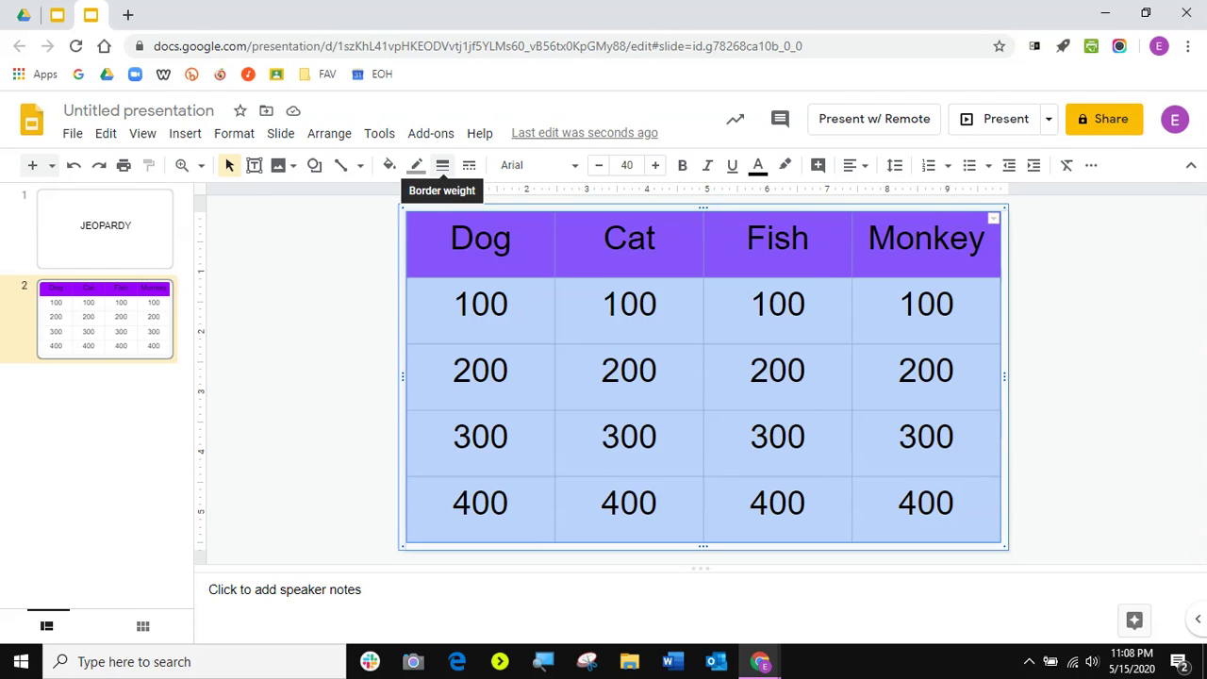
left_click(442, 165)
left_click(484, 338)
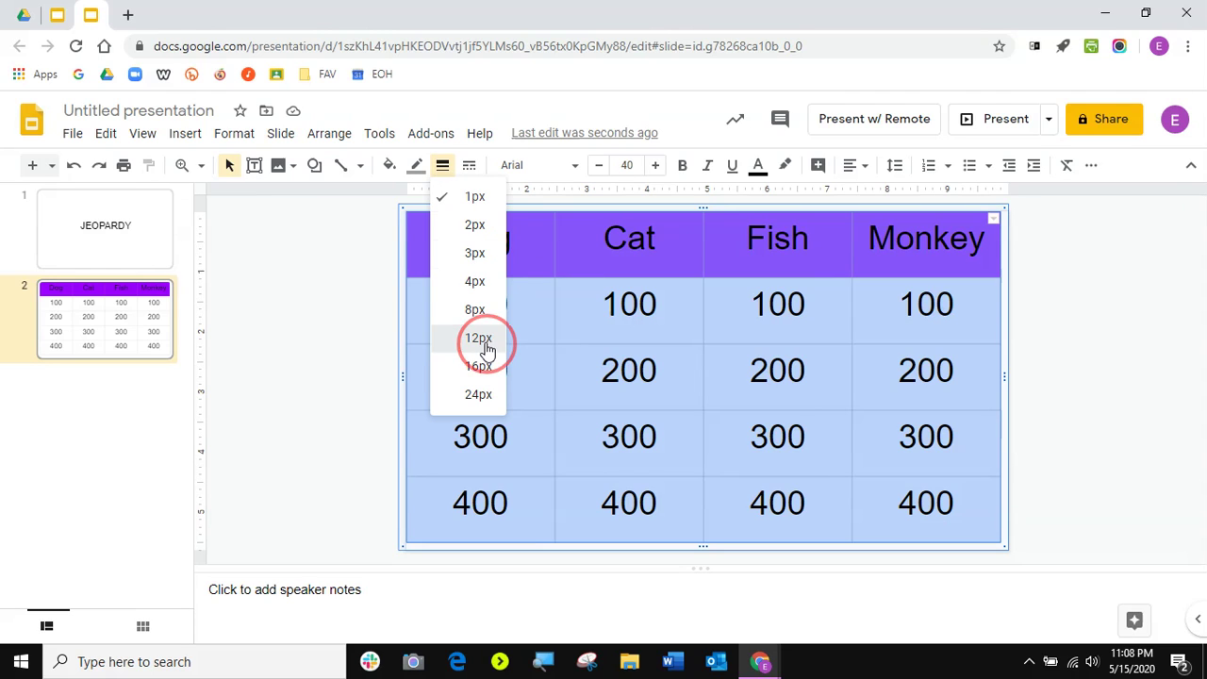
left_click(359, 328)
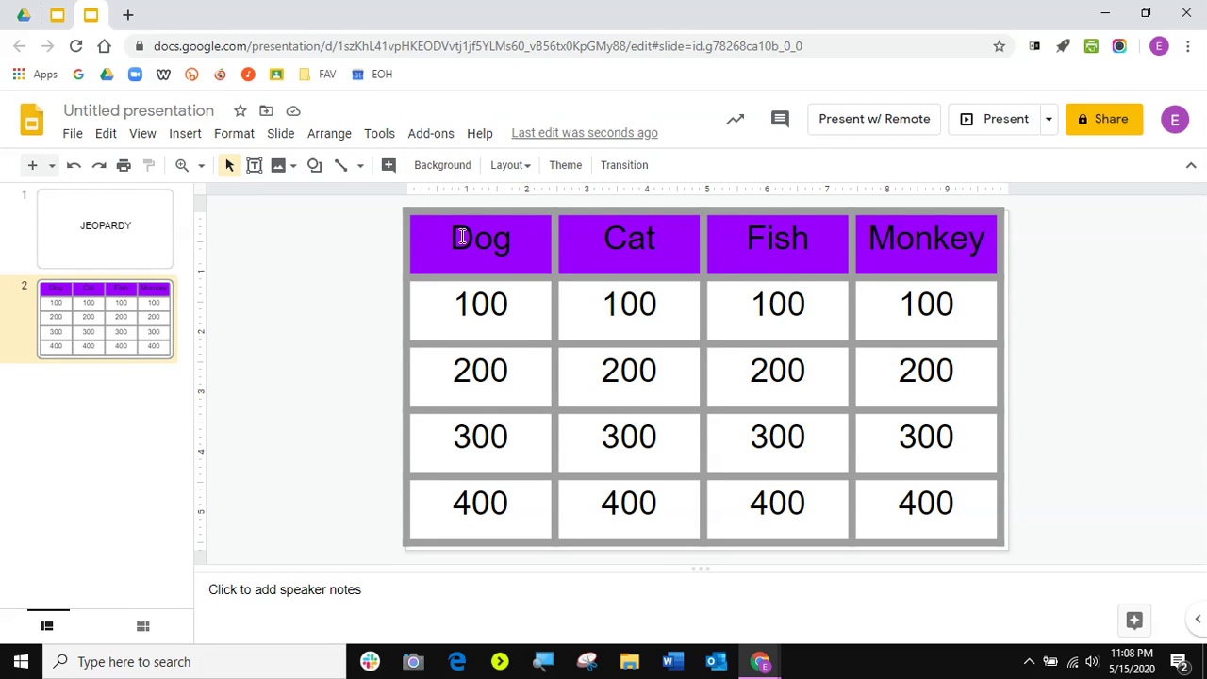
Step: Change the border color of all the table's cells to bright yellow
left_click_drag(587, 278, 970, 499)
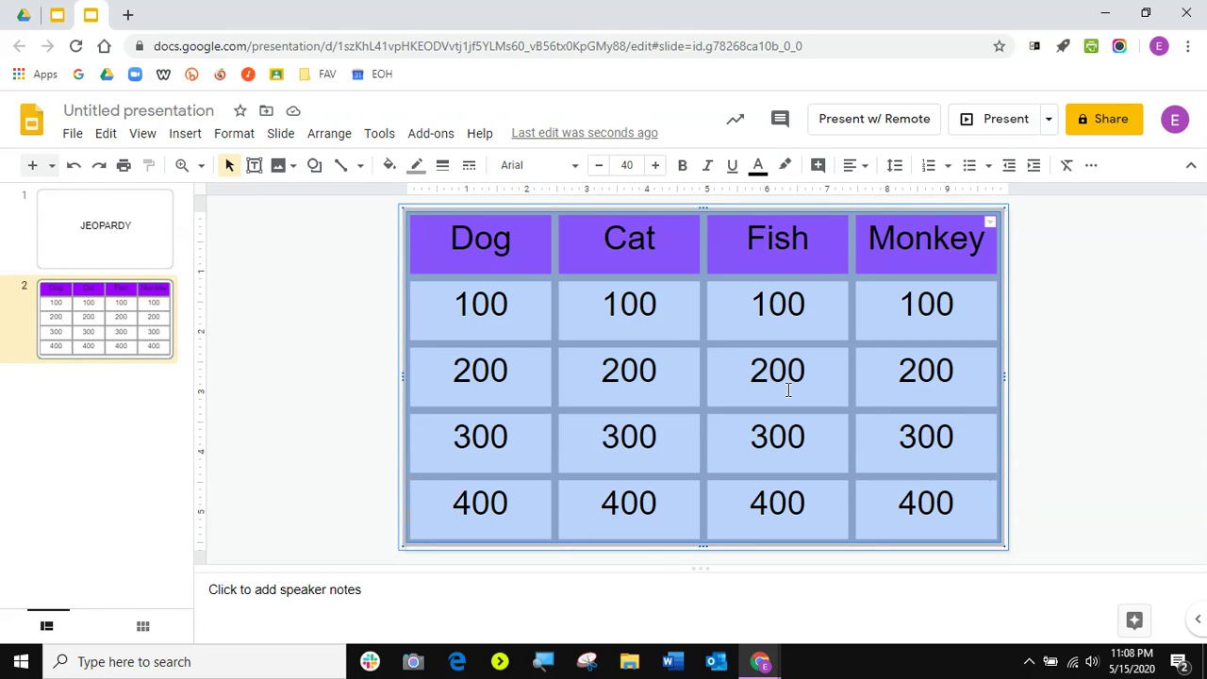
left_click(420, 168)
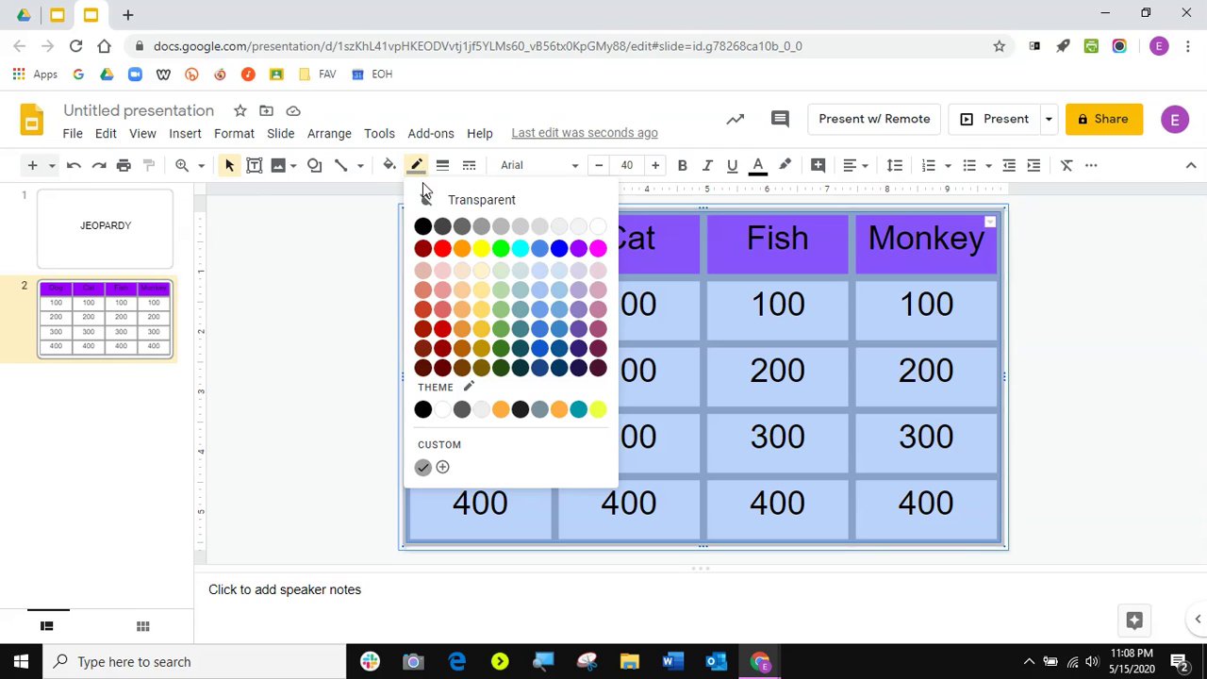
left_click(481, 251)
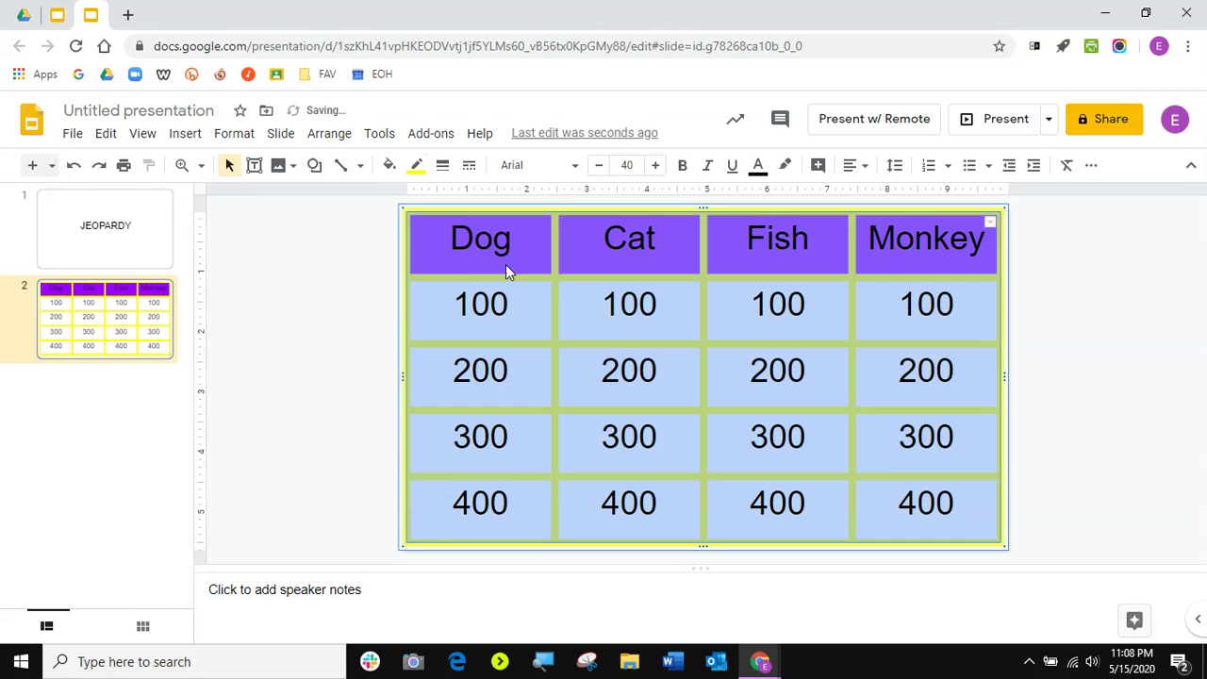
left_click(620, 308)
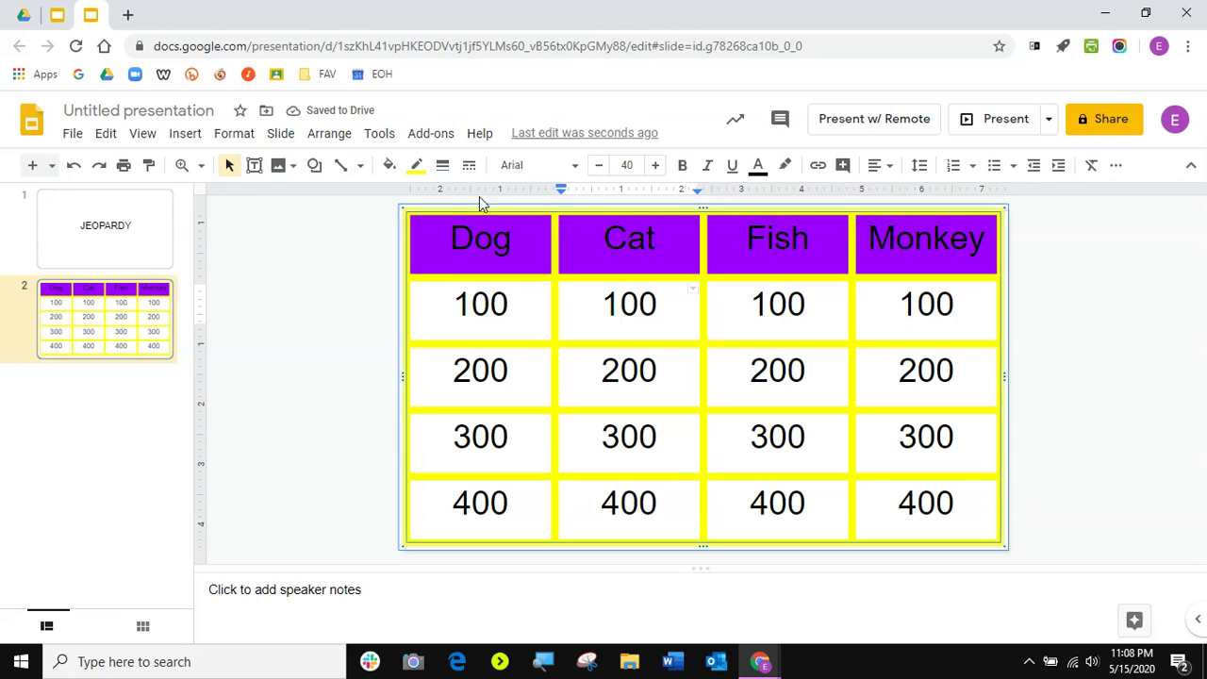
Step: Bold the text in all the table's cells and color the heading row's text, from Dog to Monkey, yellow
left_click_drag(433, 228, 988, 522)
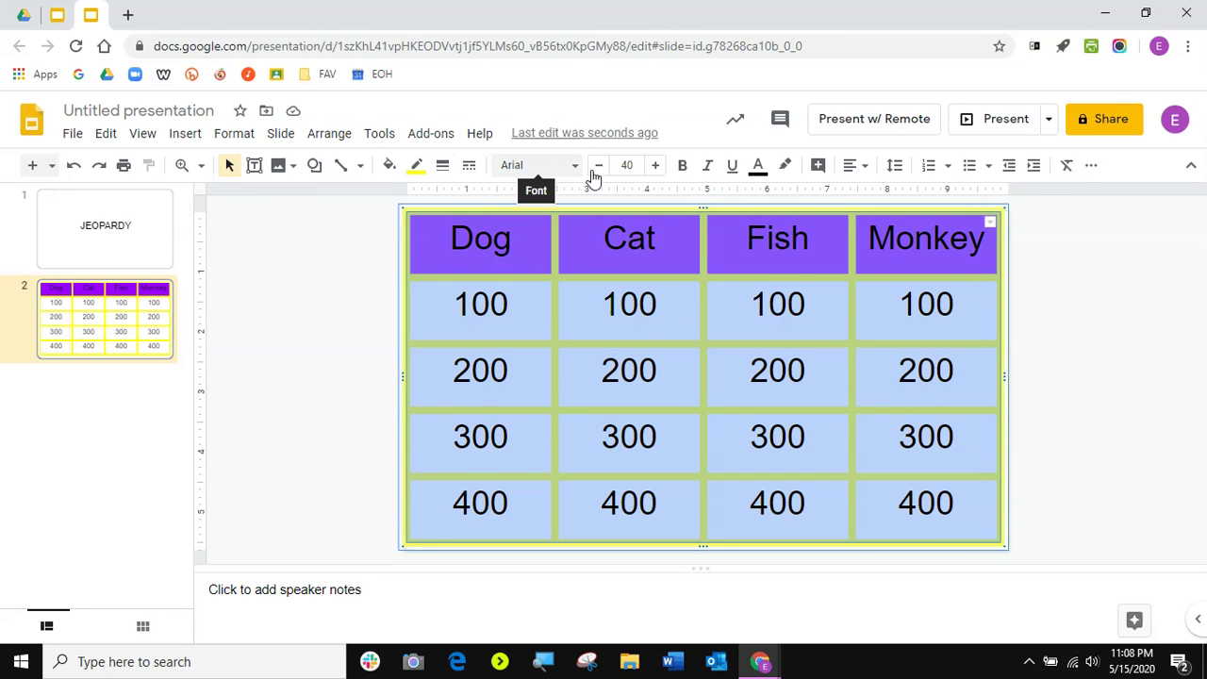
left_click(682, 167)
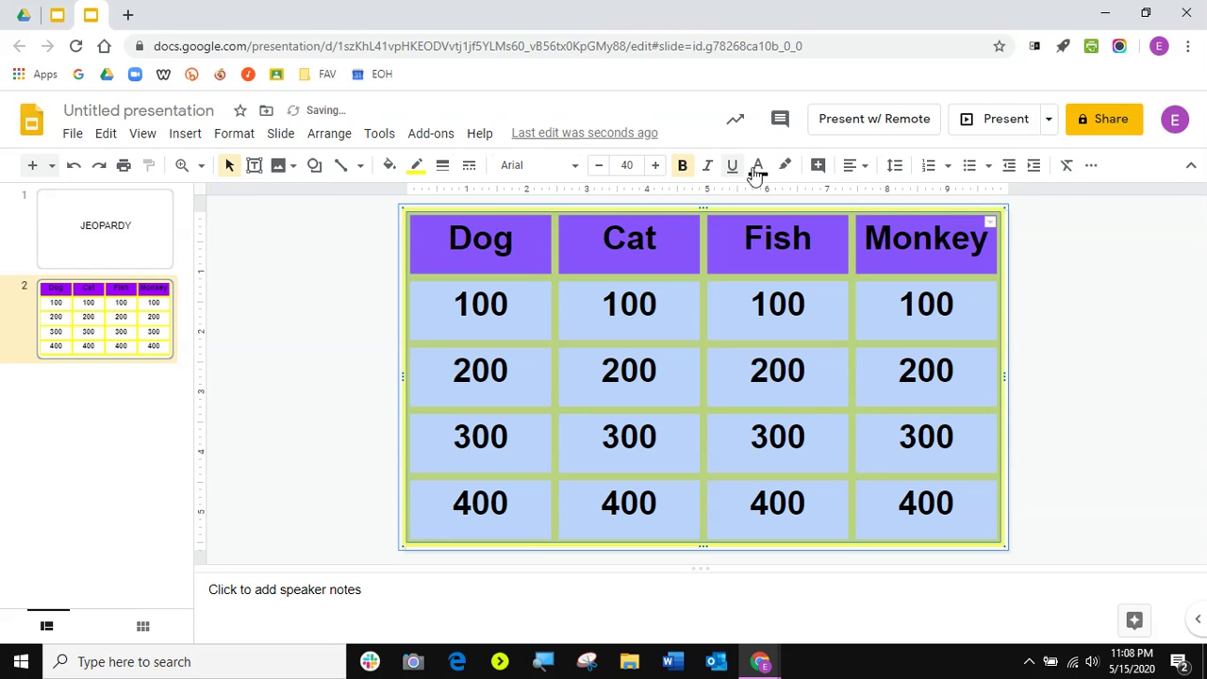
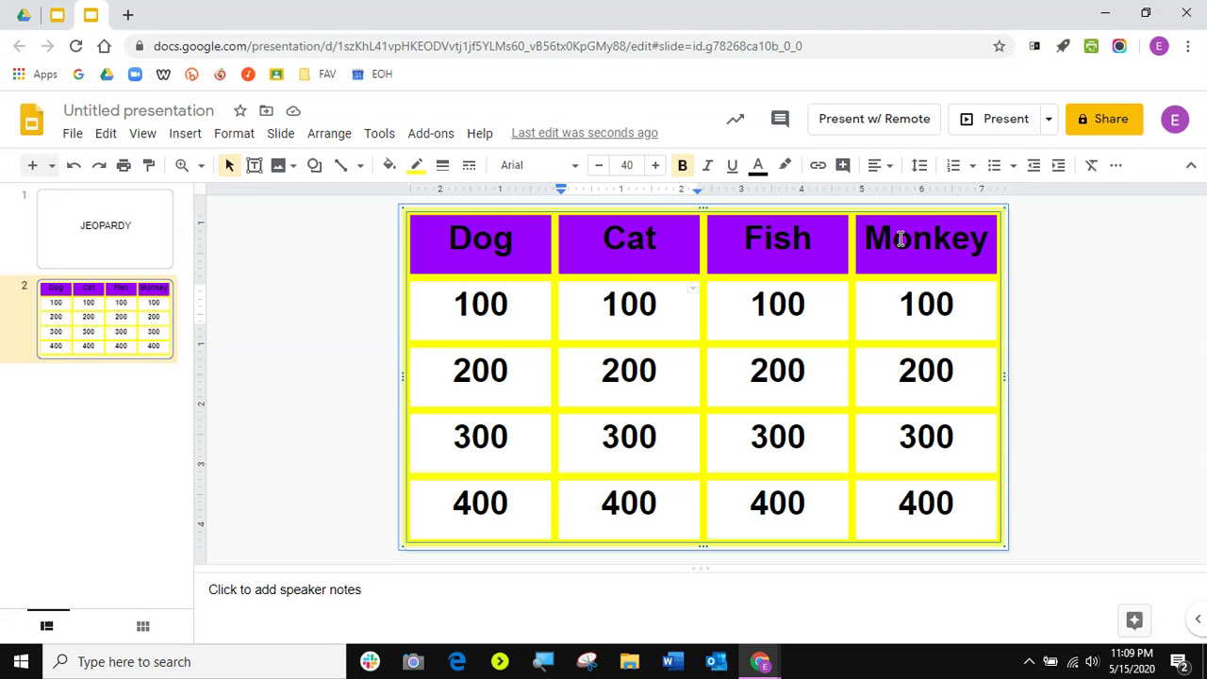
left_click_drag(459, 237, 914, 240)
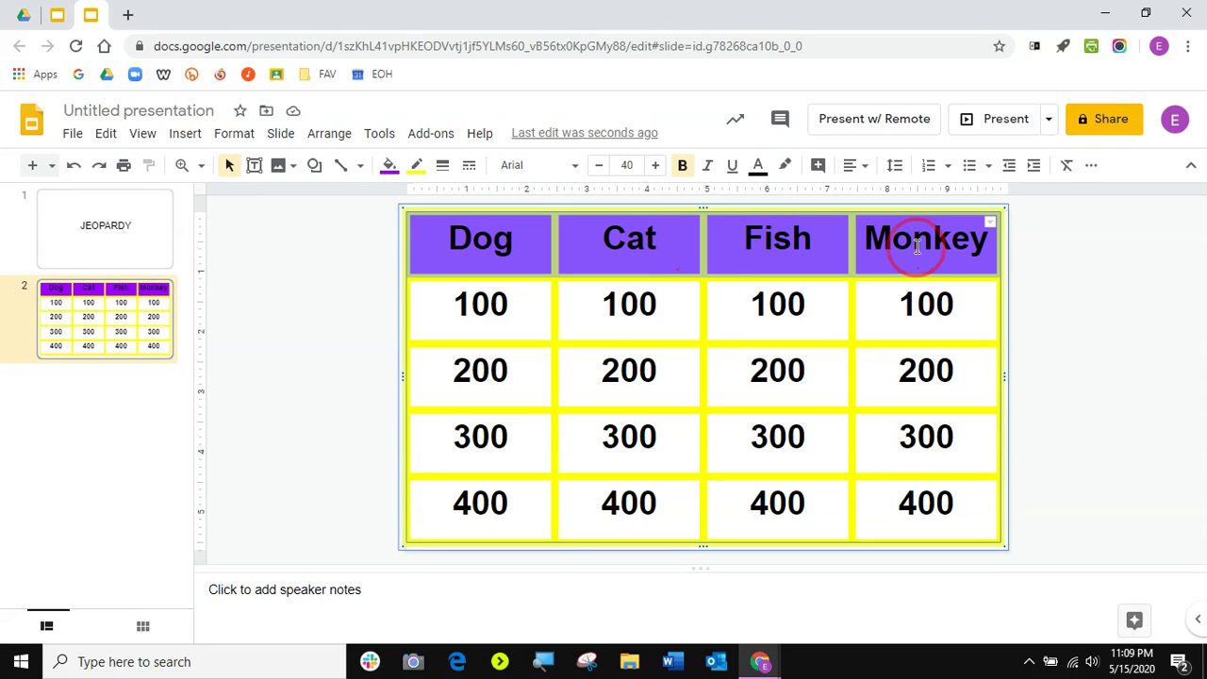
left_click(757, 164)
left_click(826, 221)
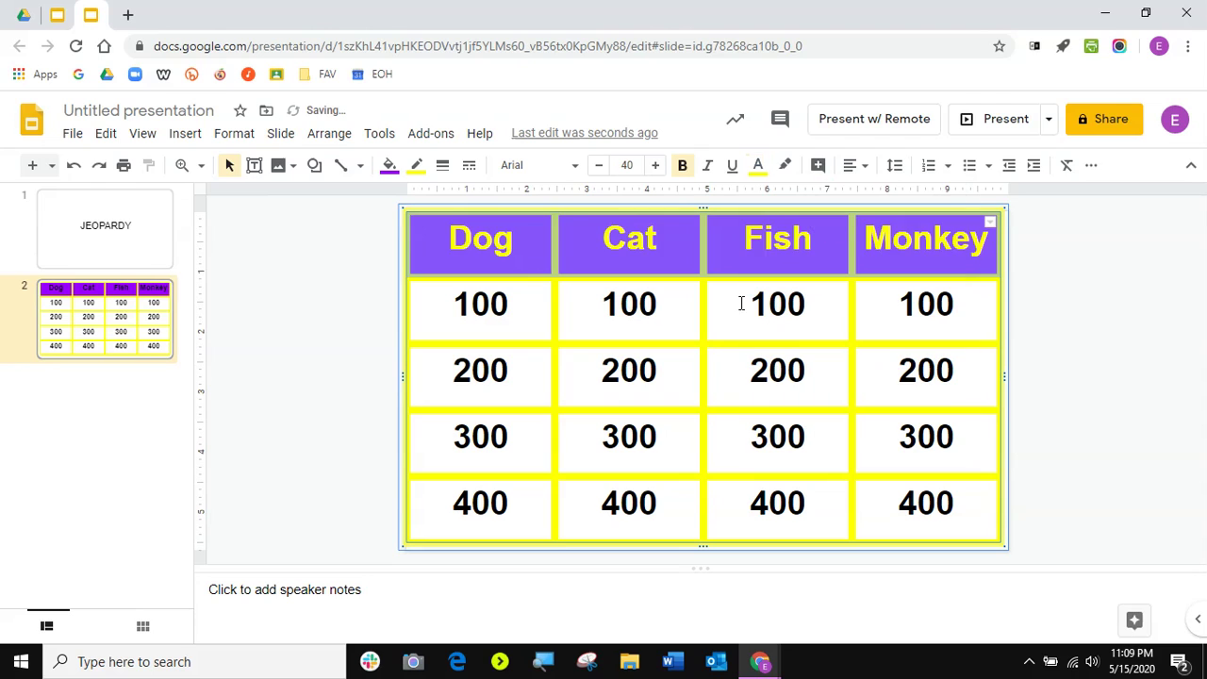
left_click(748, 302)
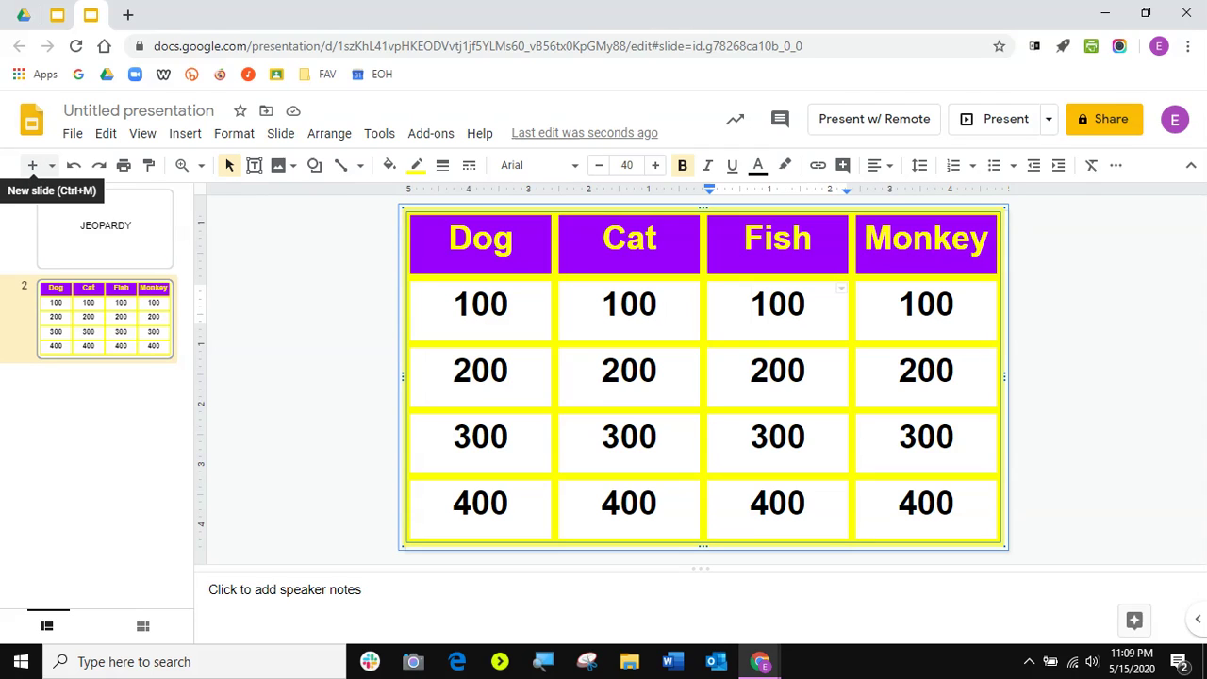
Step: Add a blank slide 3 after the Jeopardy board
left_click(32, 164)
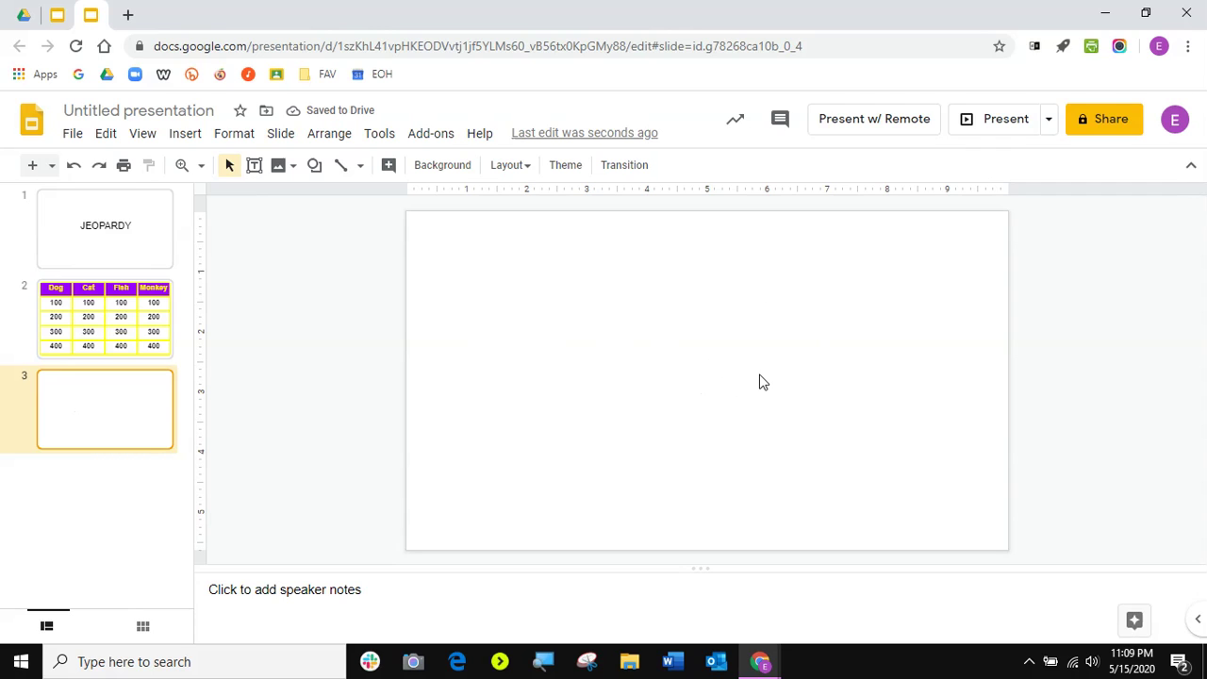
left_click(51, 166)
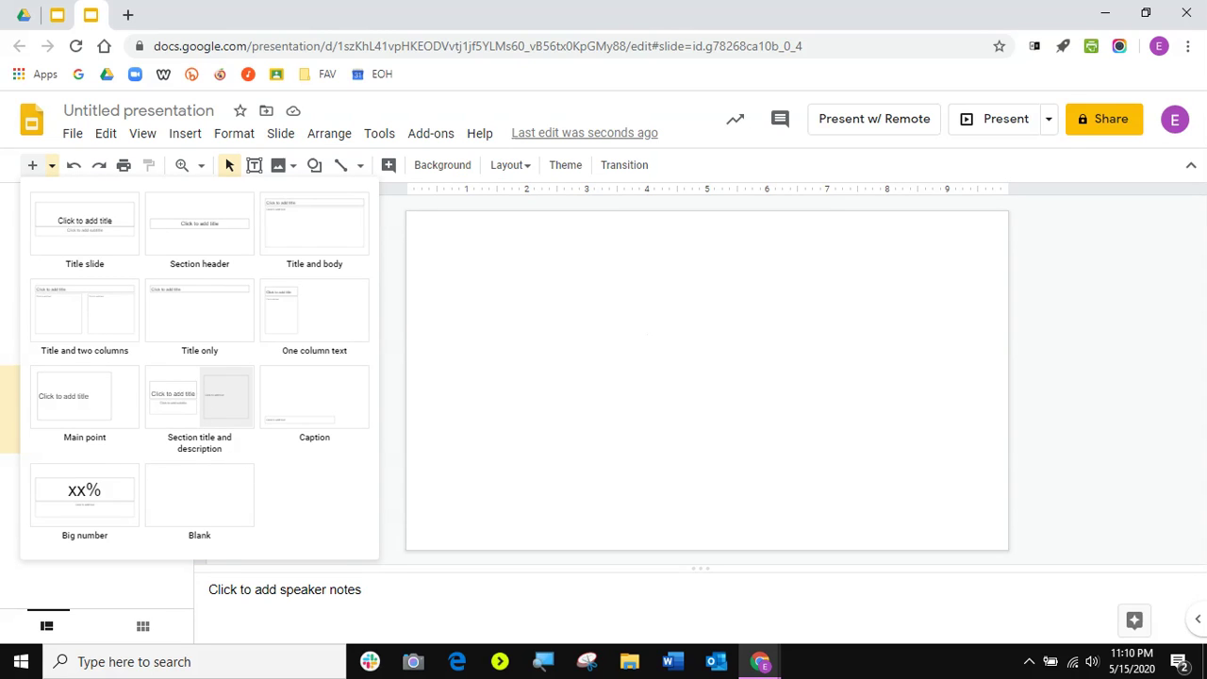
left_click(649, 341)
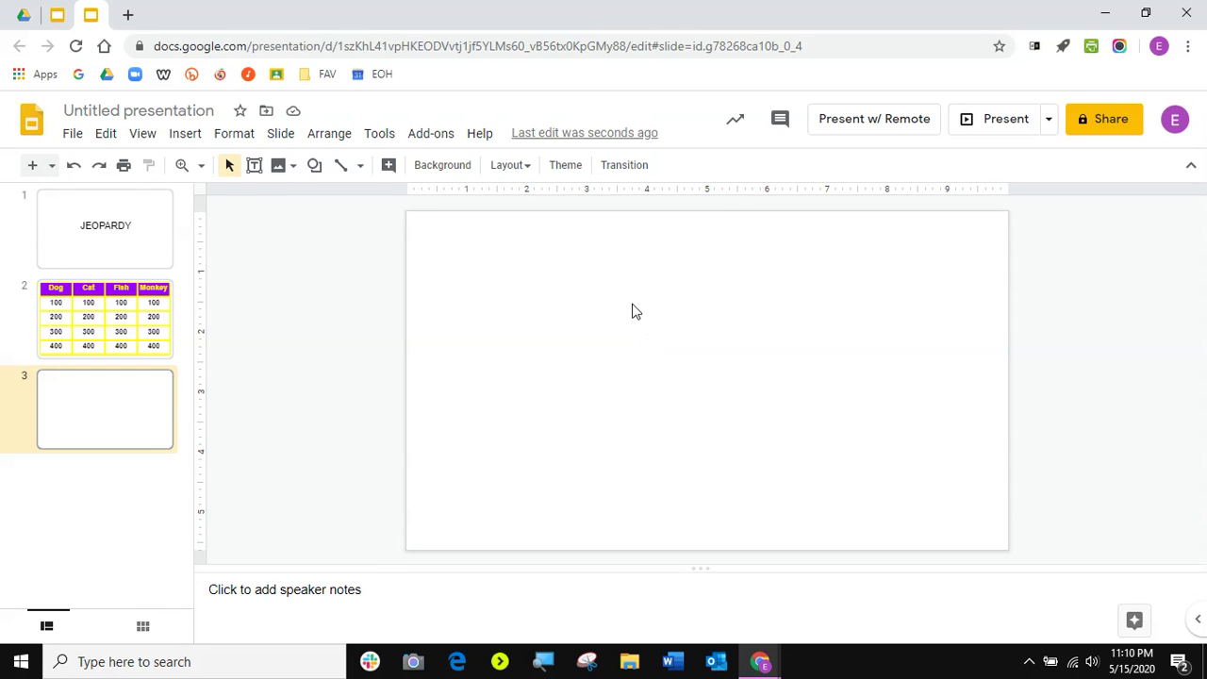
left_click(123, 308)
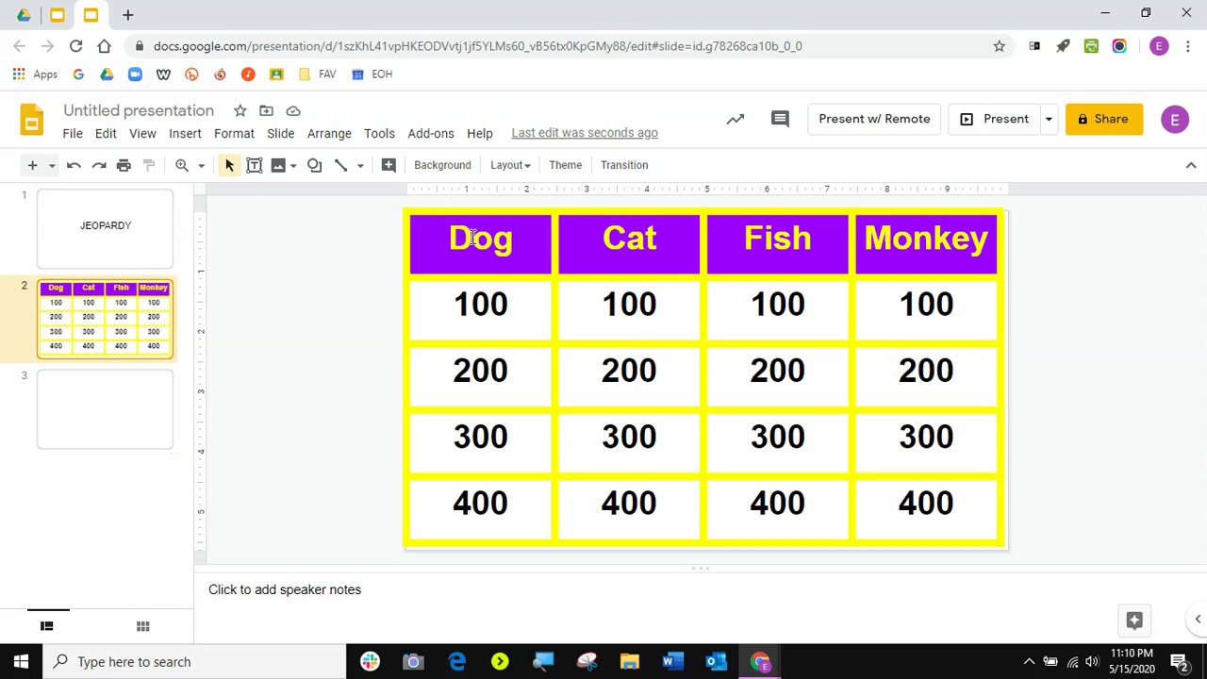
left_click(119, 412)
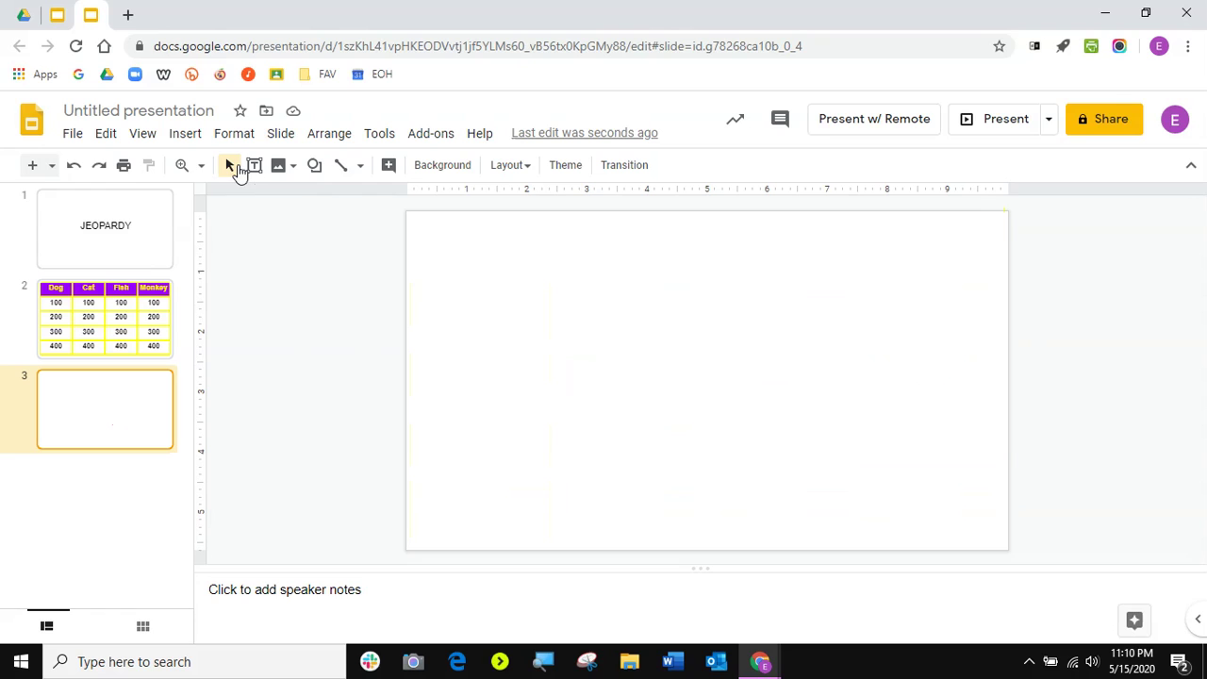
Step: Add a text box about 8.5 inches wide across the upper part of slide 3, reading "DOG 100"
left_click(254, 165)
left_click_drag(462, 255, 966, 328)
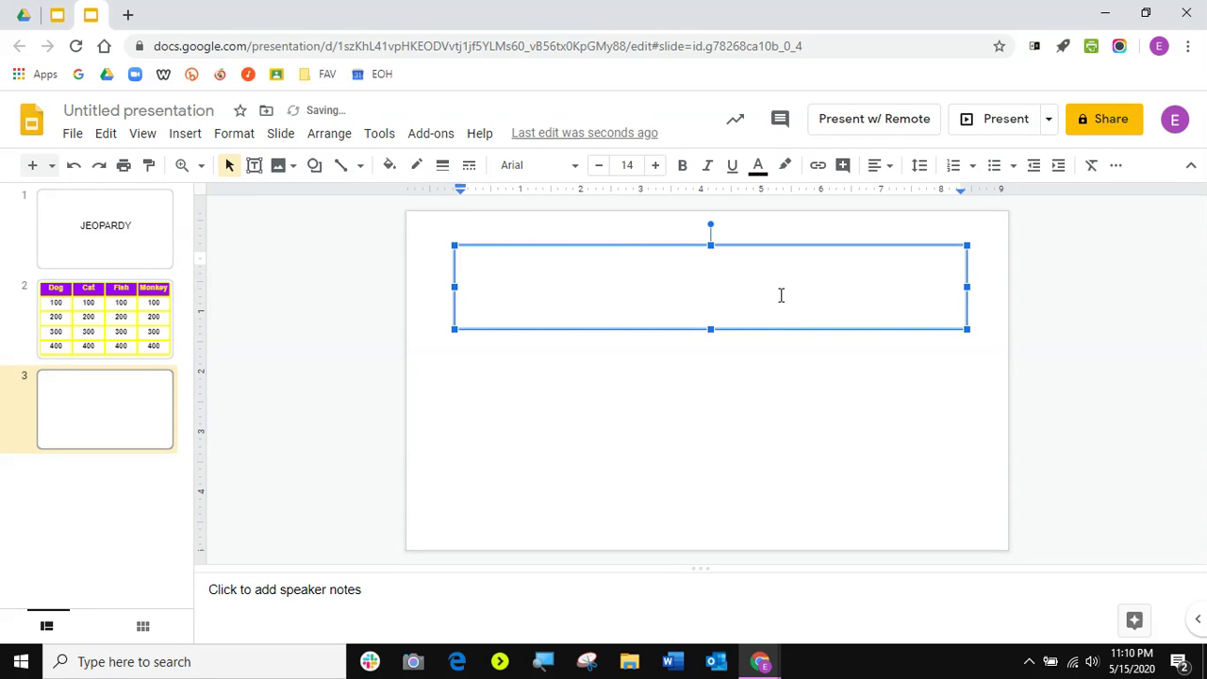
type("Tex")
key("BackSpace")
key("BackSpace")
key("BackSpace")
type("DO")
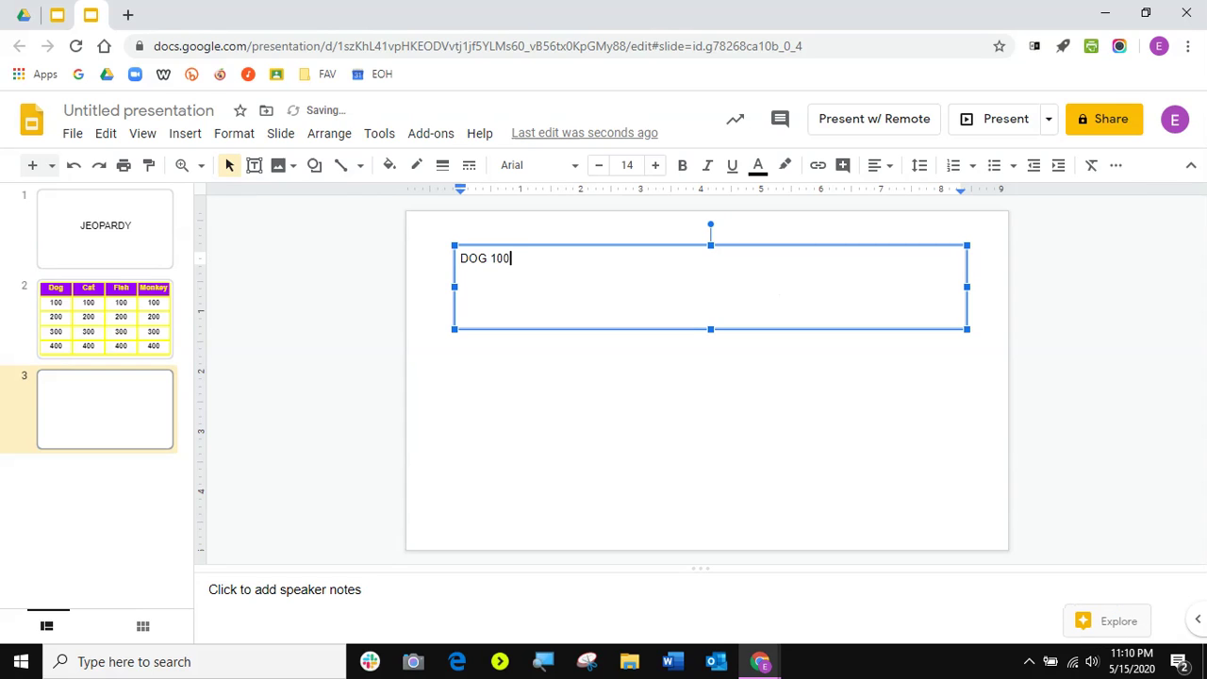
type("G 100")
Step: Add the question "What type of dog is this?" below DOG 100, leaving an empty line between them
key("Return")
key("Return")
type("What type of dog ist")
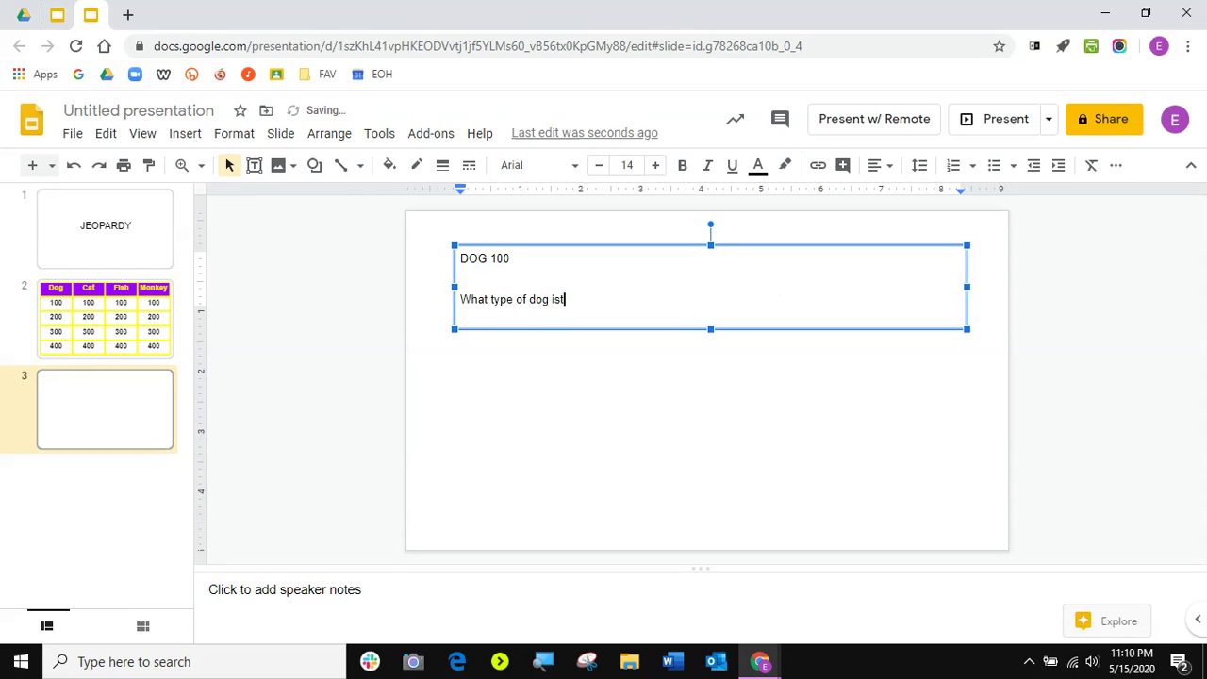
key("BackSpace")
key("BackSpace")
left_click(615, 413)
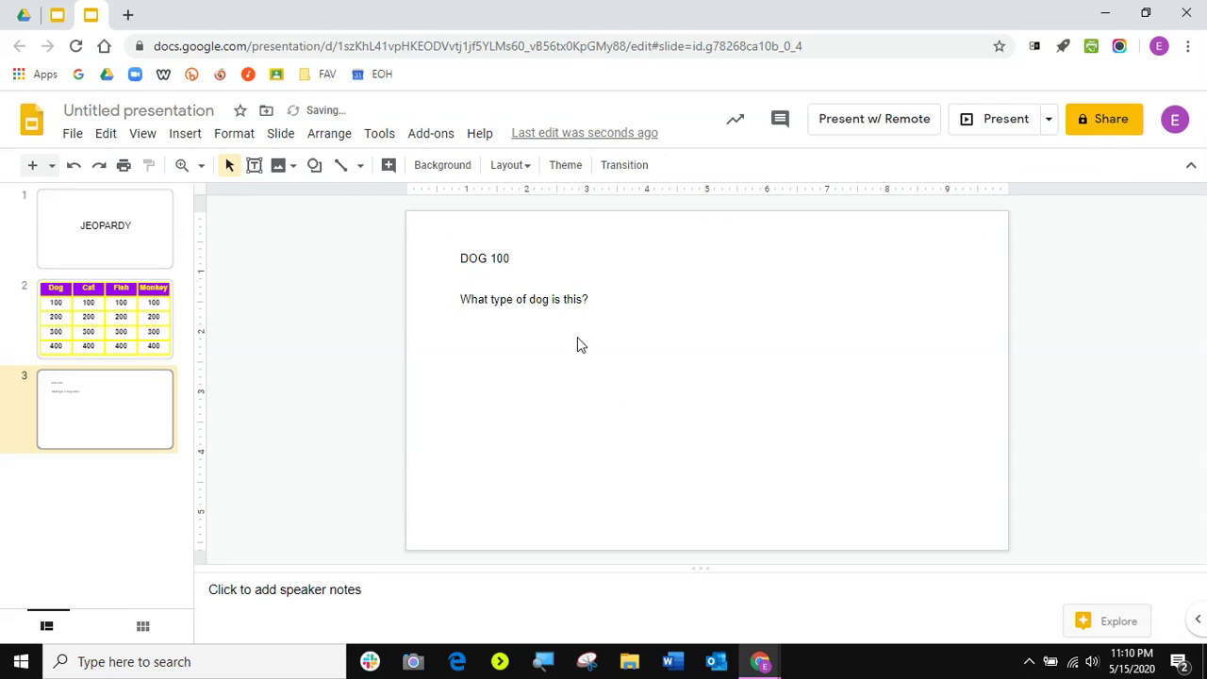
Step: Search the web for "dog" images and insert the brown long-haired dog holding a roll of money
left_click(185, 137)
mouse_move(194, 167)
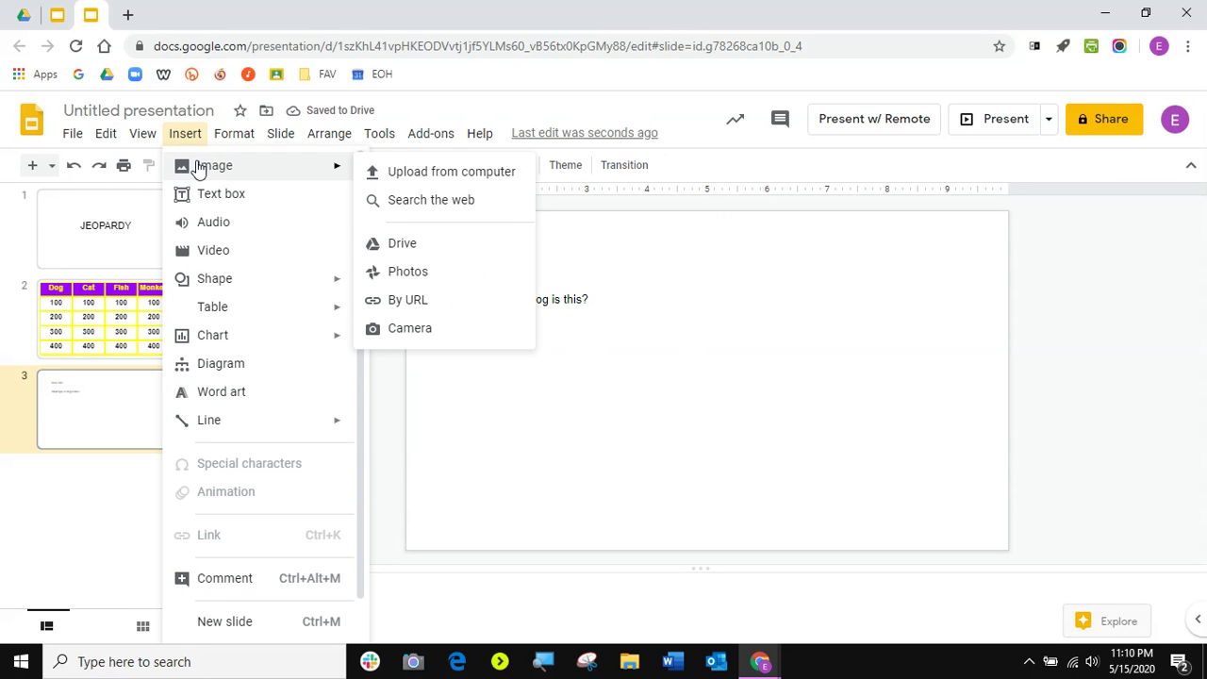
left_click(394, 201)
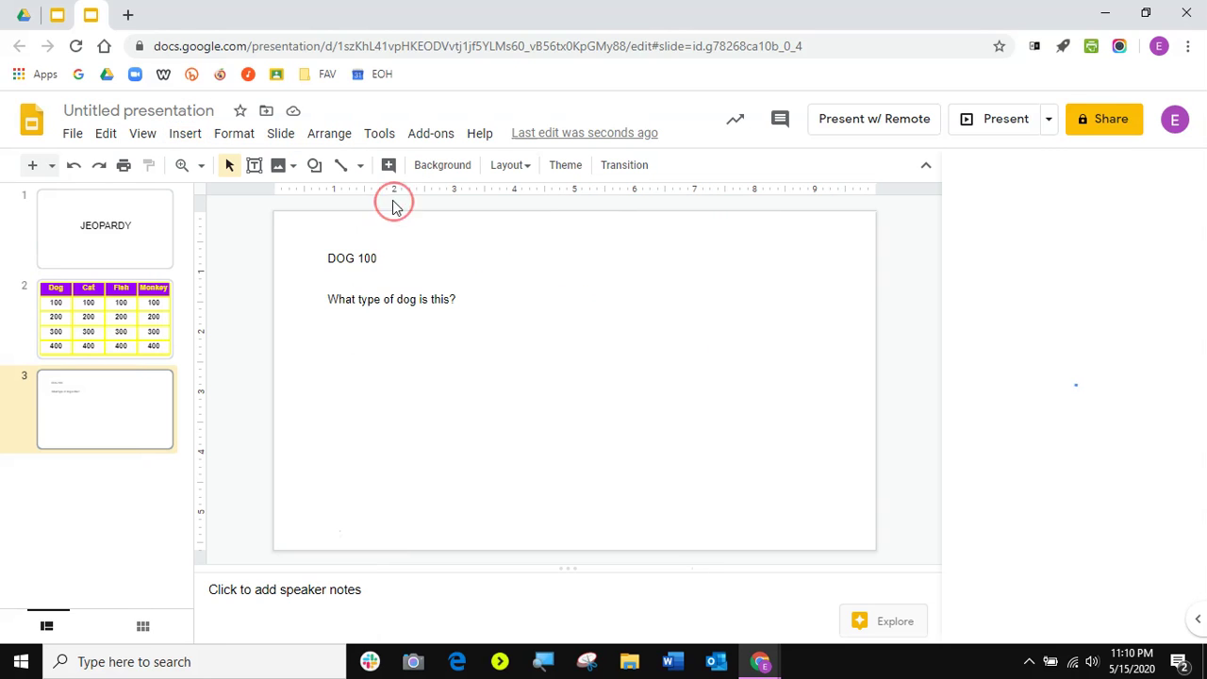
left_click(1077, 178)
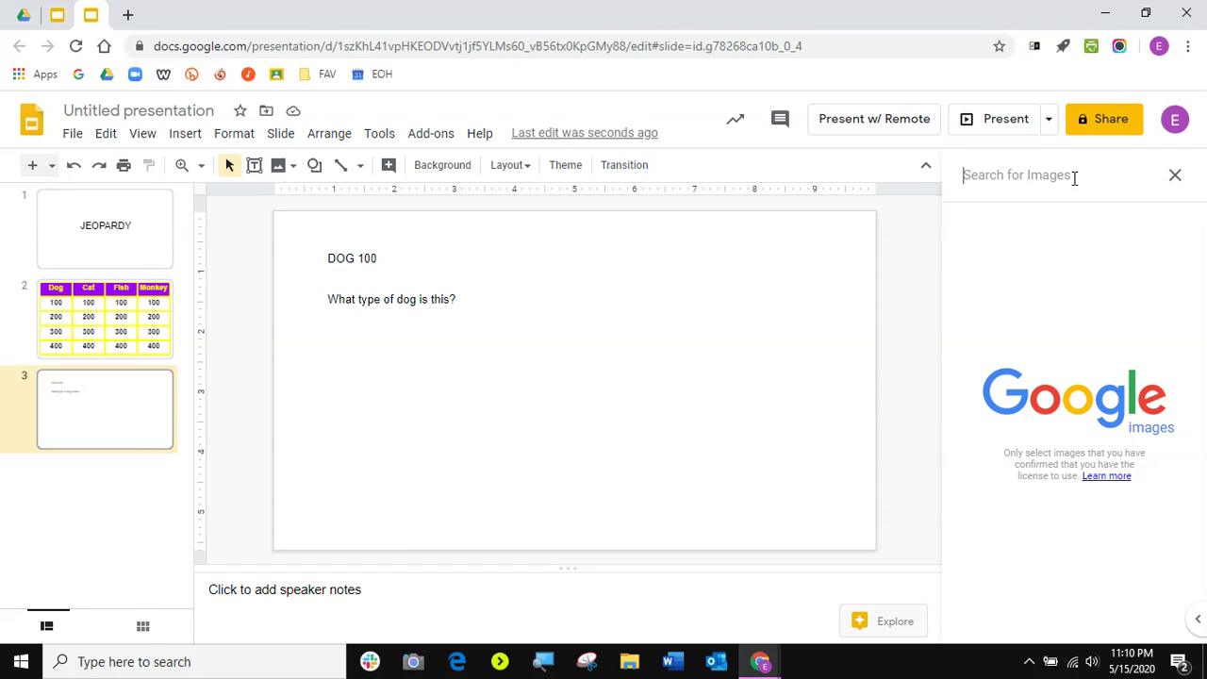
type("dog")
key("Return")
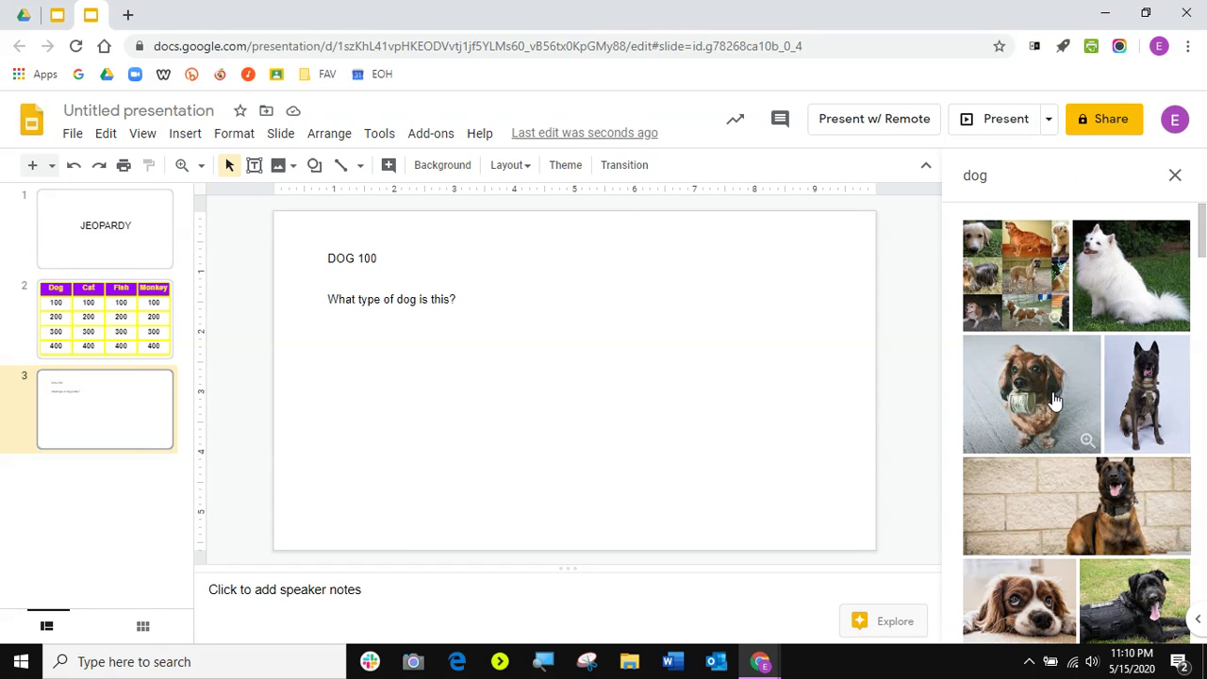
left_click(1054, 396)
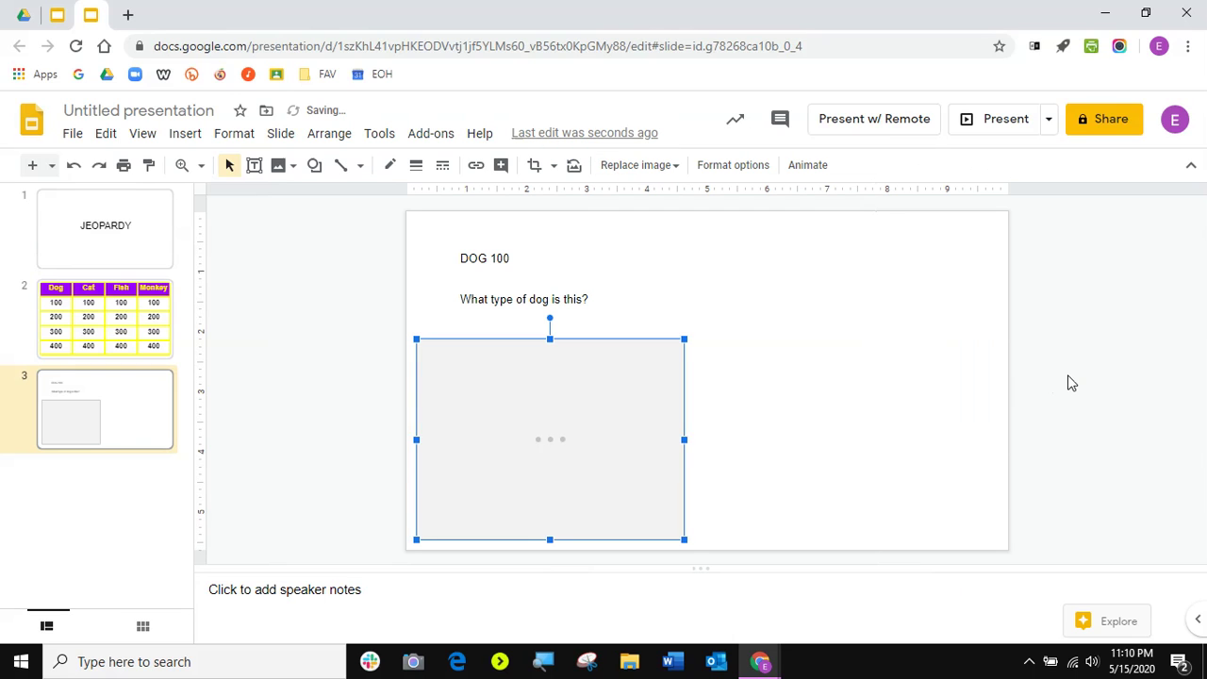
Step: Place the dog image beside the question text and shrink it proportionally to about 3.1 inches wide
left_click_drag(591, 390, 801, 302)
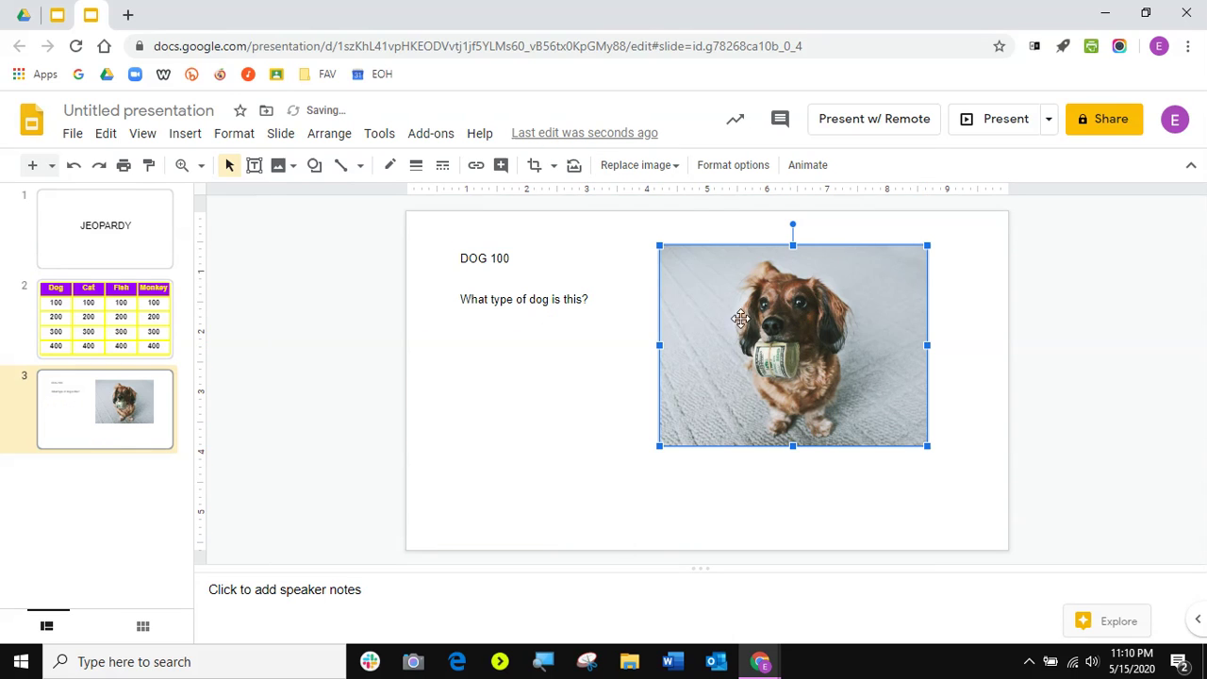
left_click_drag(659, 444, 540, 496)
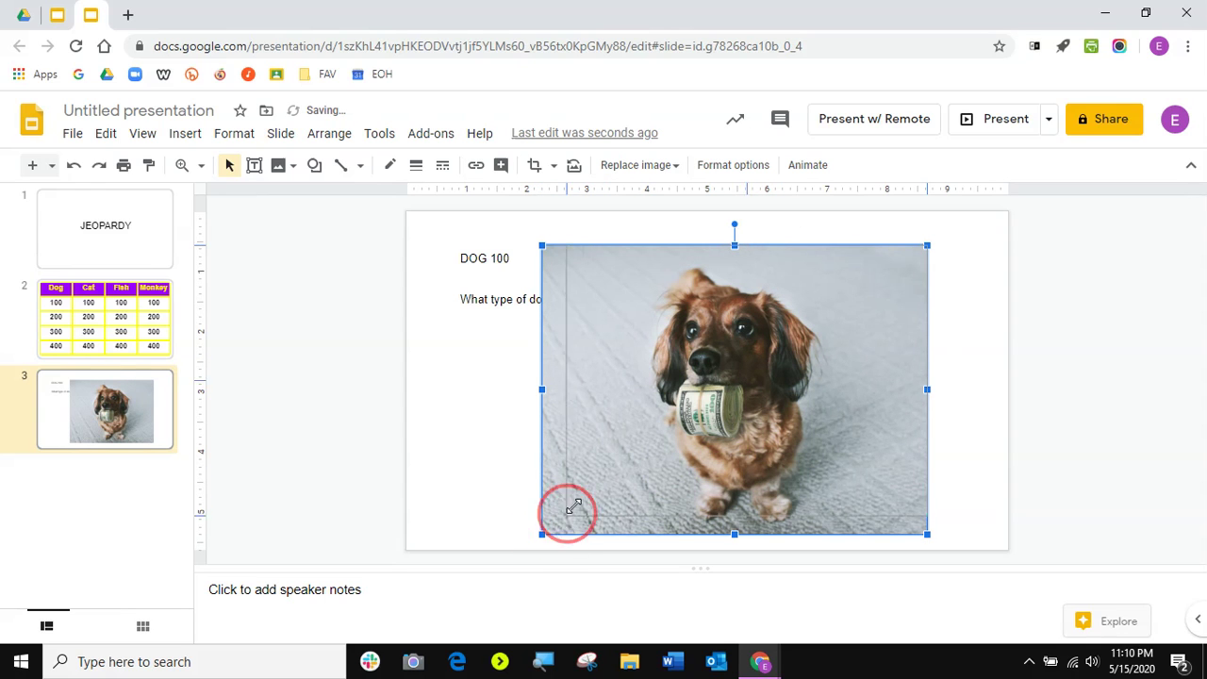
key("ctrl+z")
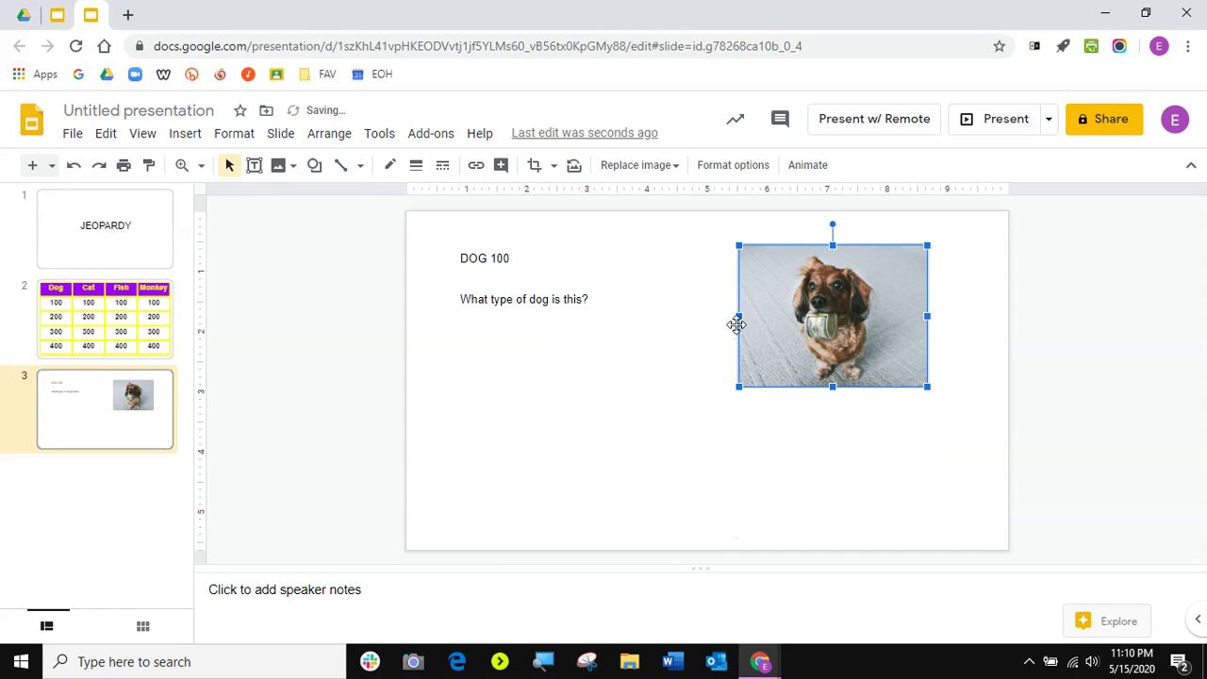
Step: Try stretching the dog image horizontally across the text, and undo the stretch
left_click_drag(737, 317, 459, 321)
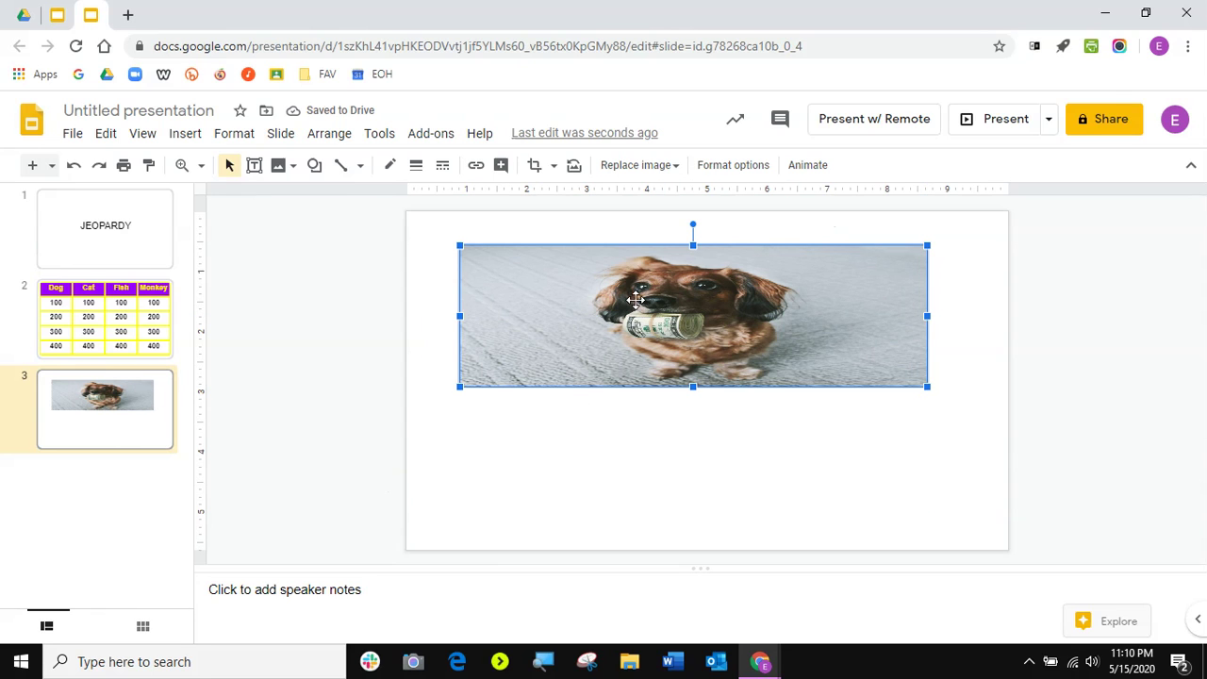
left_click(74, 165)
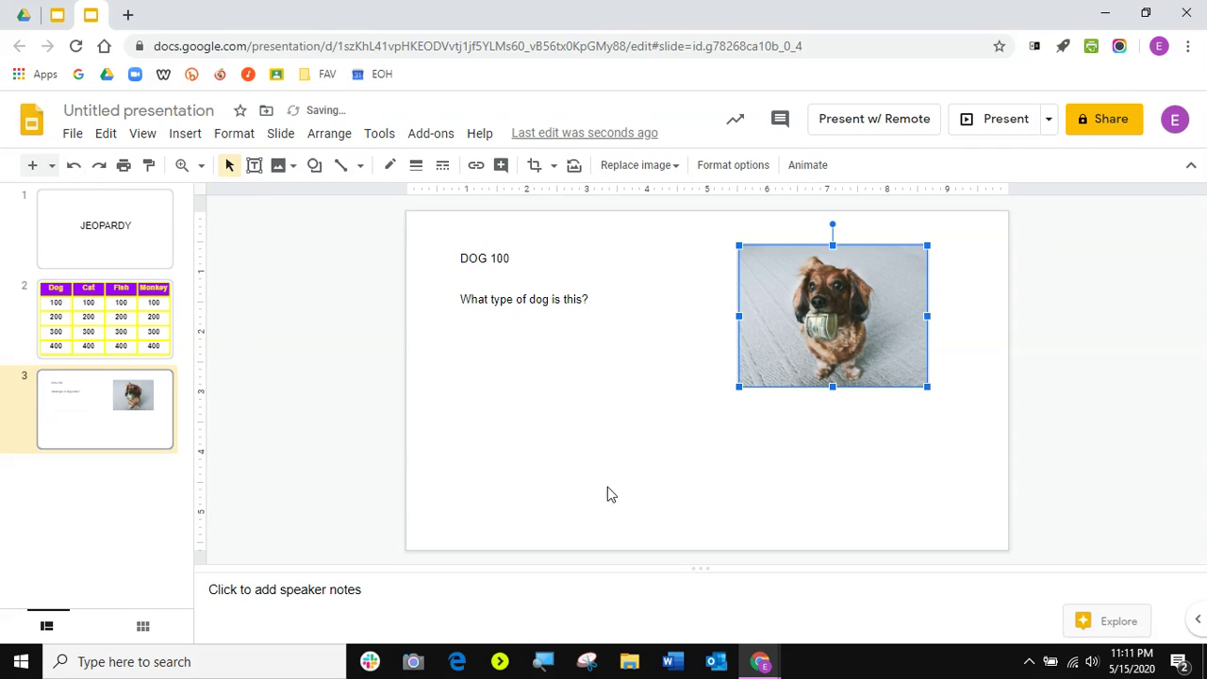
Step: Move the dog image slightly up and closer to the question text on slide 3
left_click_drag(833, 337, 756, 327)
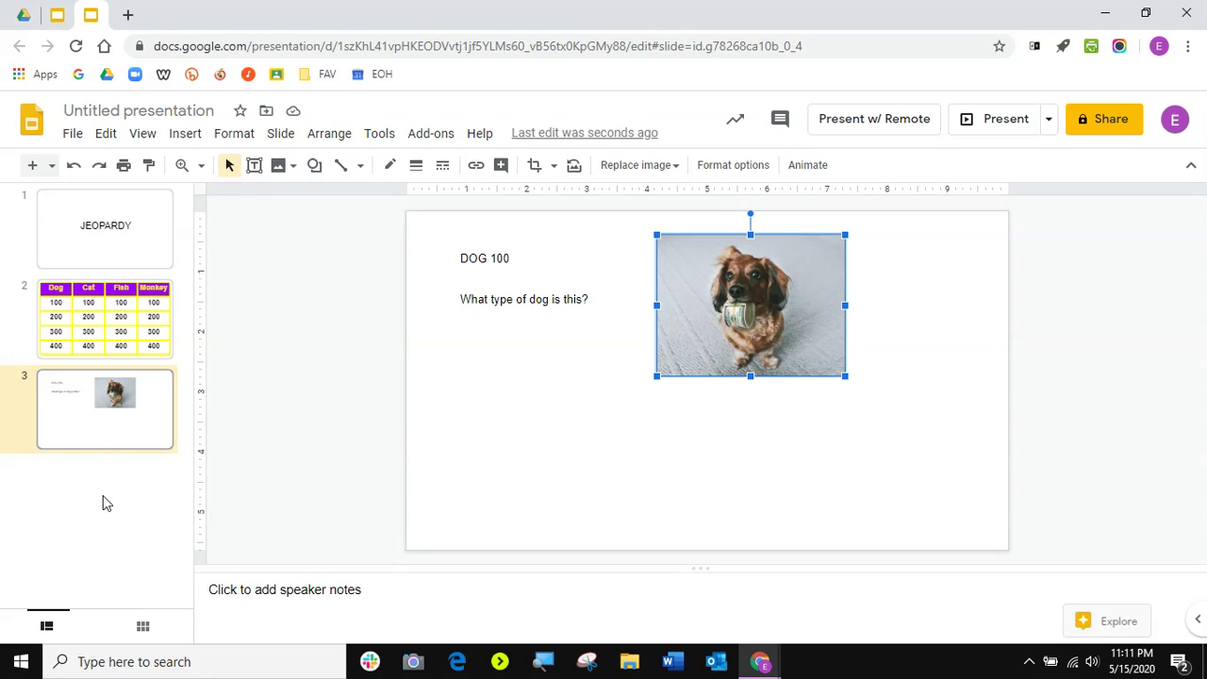
left_click(113, 433)
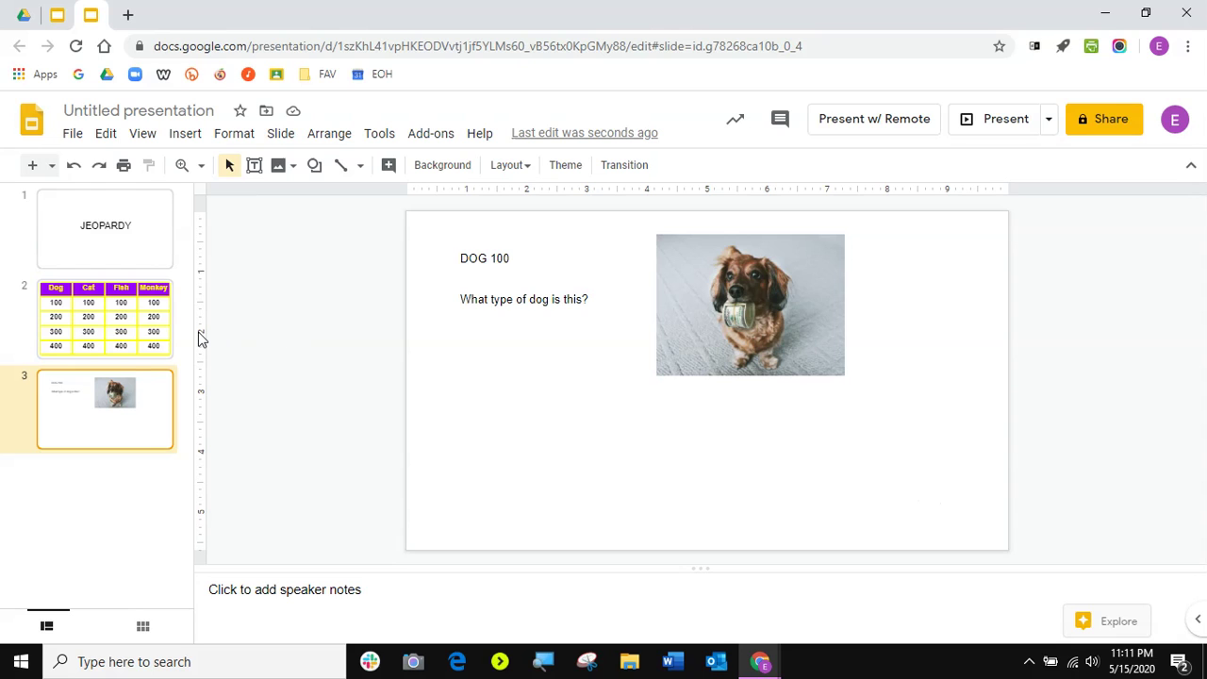
Step: Add a text box about 2 inches wide near the lower-left corner of slide 3, reading "BACK"
left_click(104, 307)
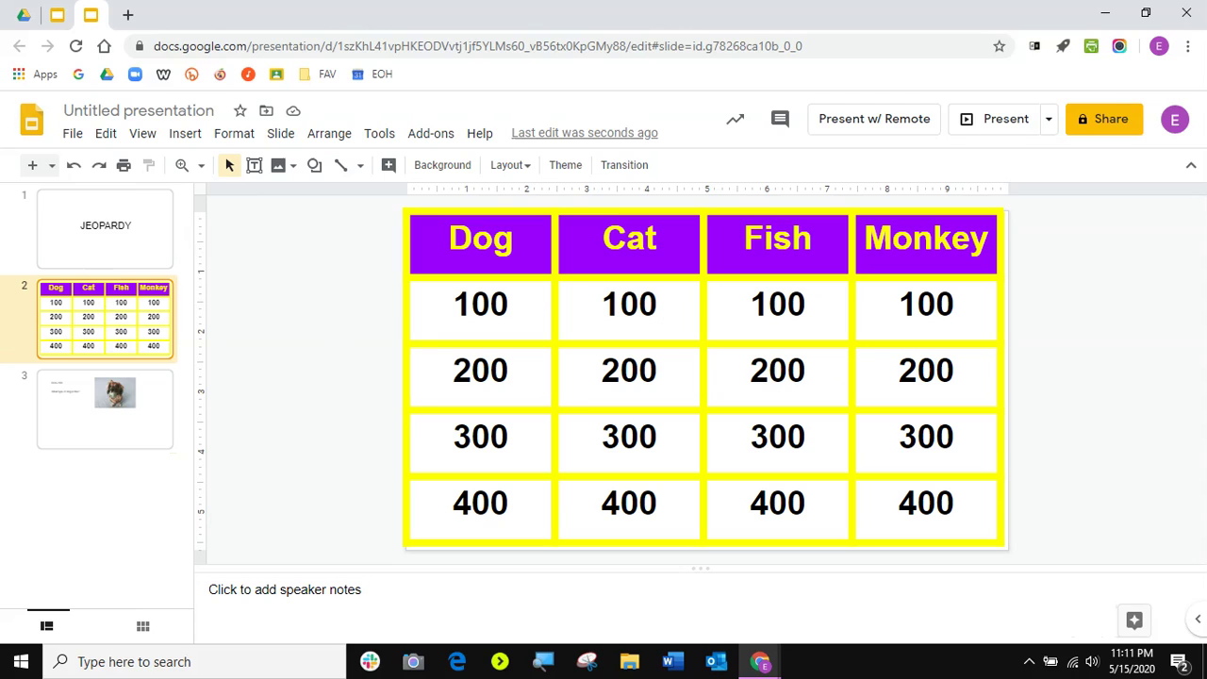
left_click(113, 429)
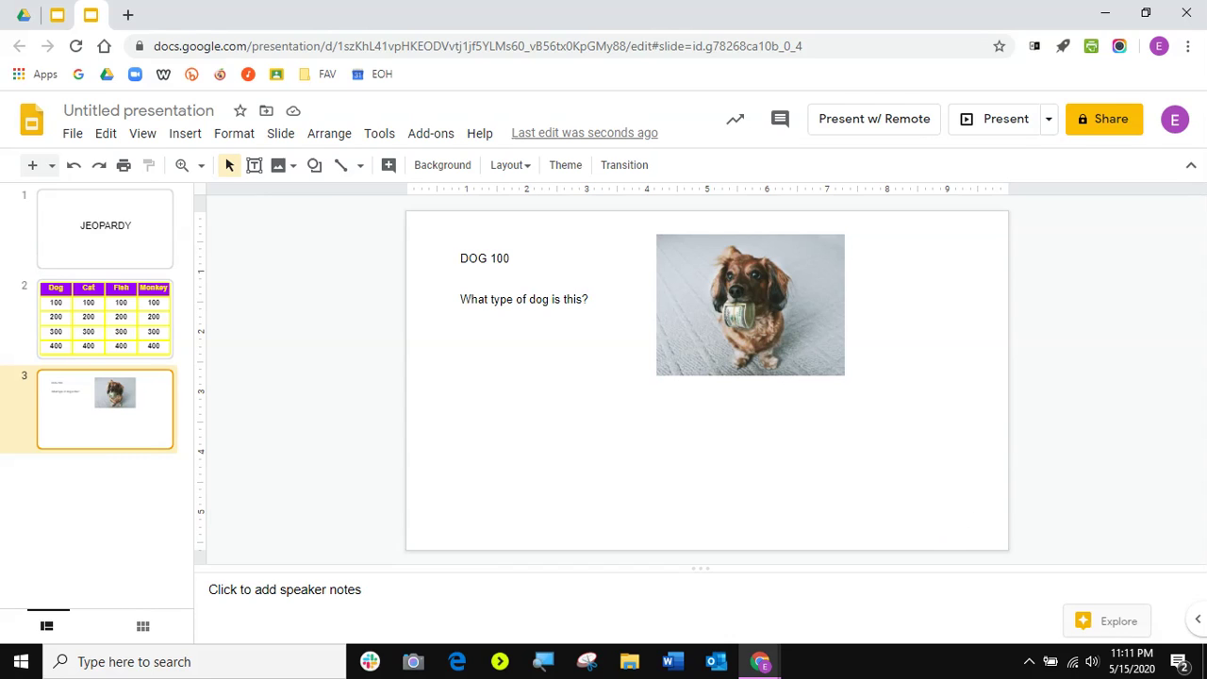
left_click(255, 168)
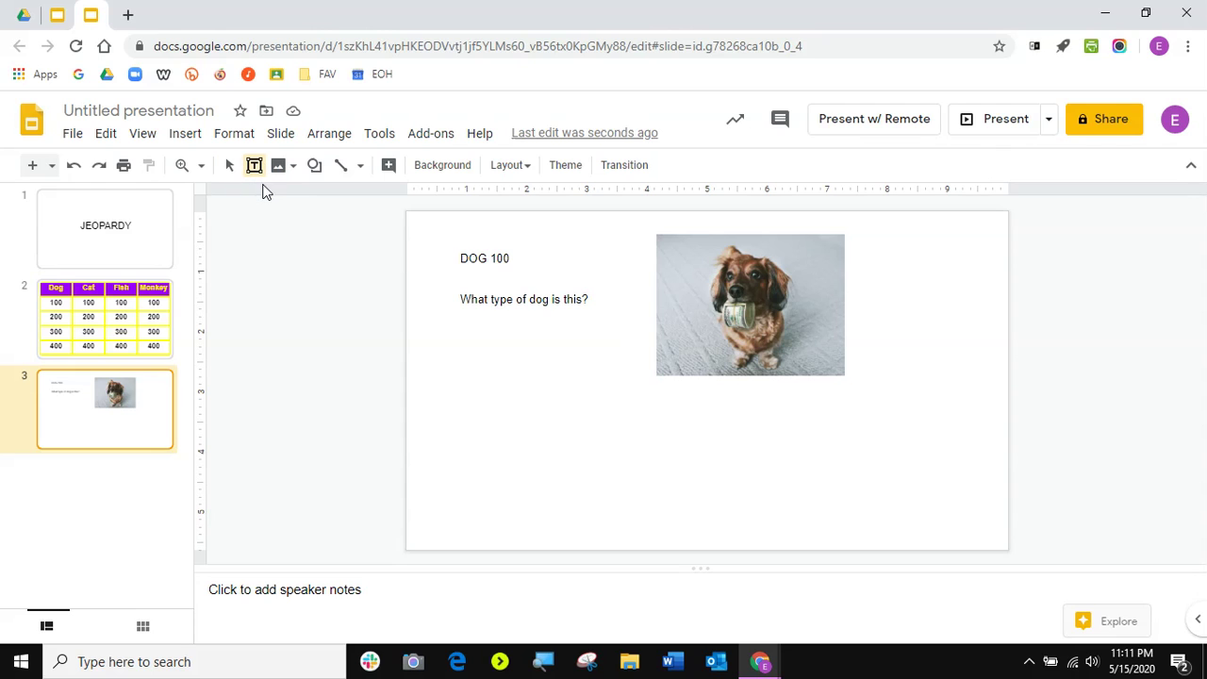
left_click_drag(451, 466, 574, 497)
type("BACK")
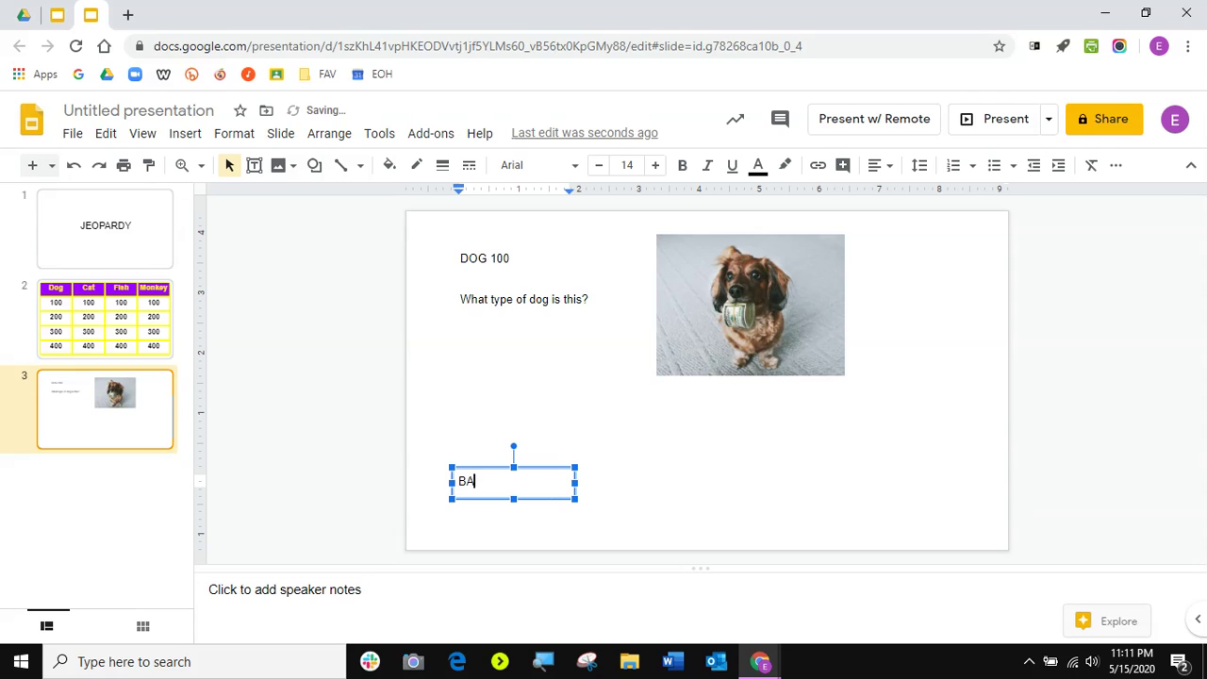
left_click(750, 502)
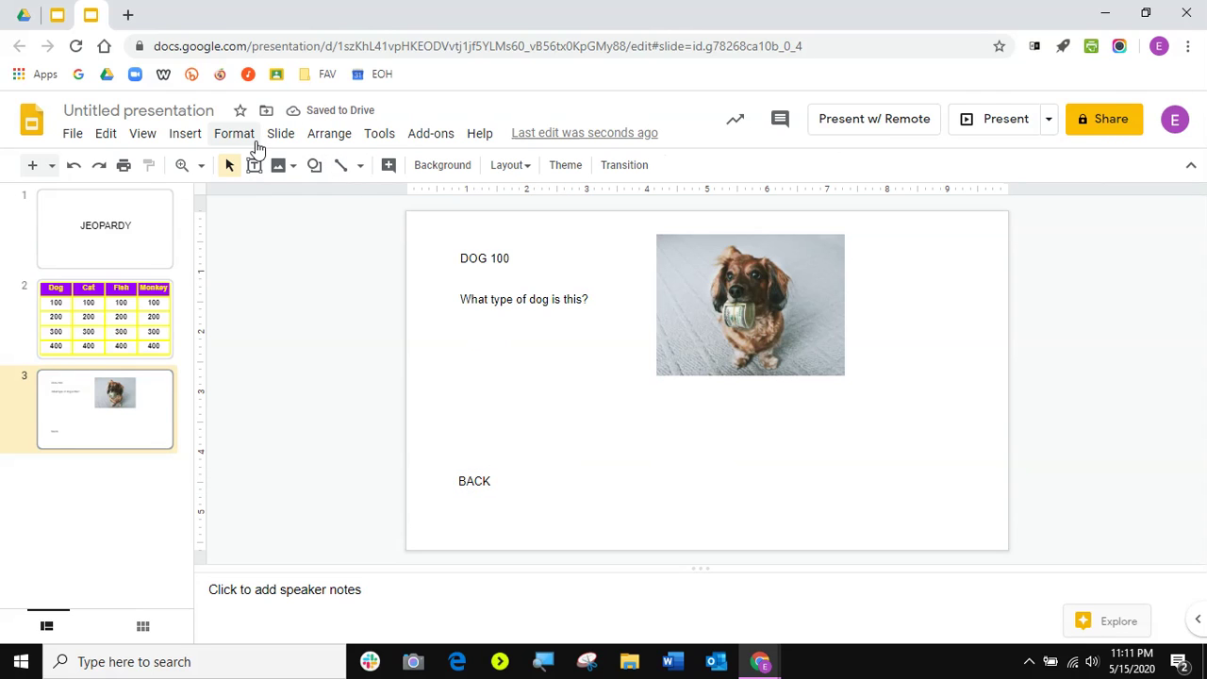
Step: Search the web for "HOME" images, insert a red-roofed house on slide 3, and shrink it proportionally to about 1 inch wide
left_click(188, 141)
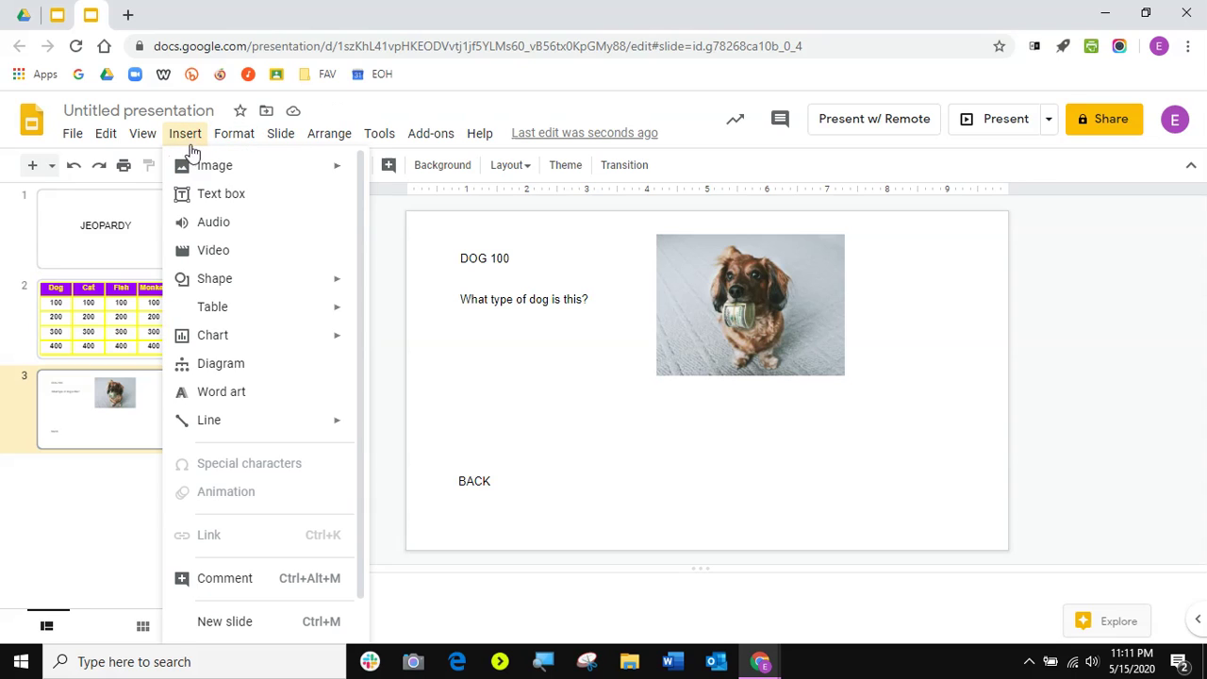
mouse_move(202, 166)
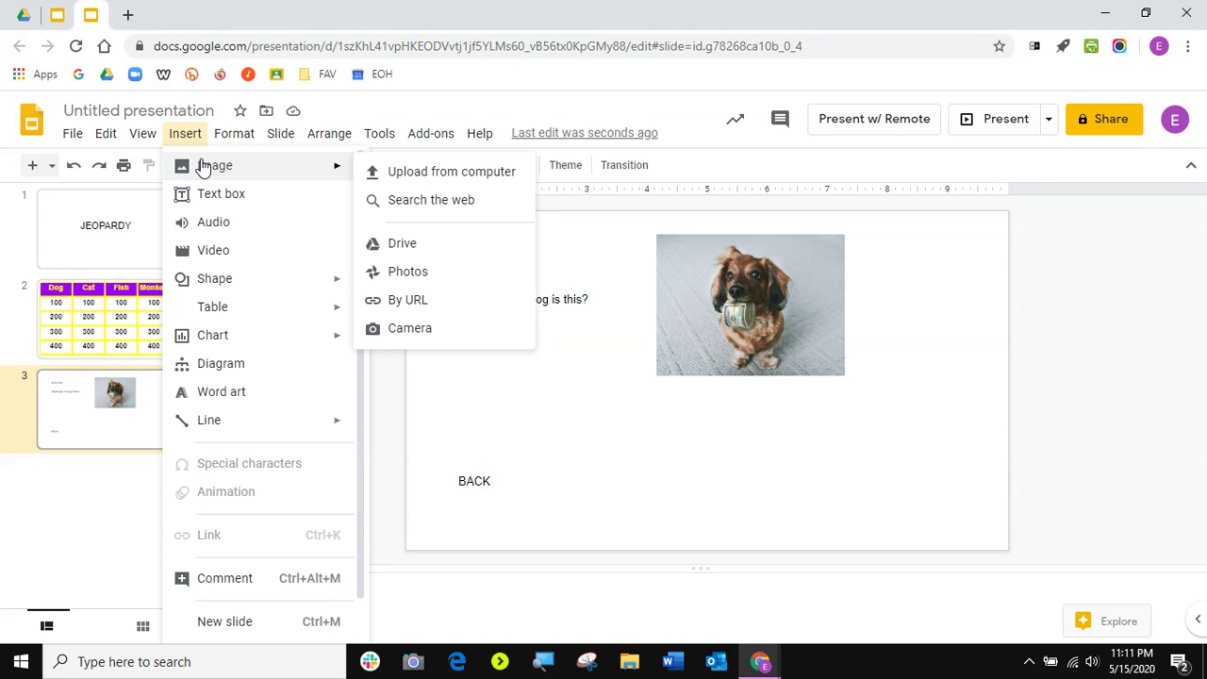
left_click(416, 201)
left_click(981, 175)
double_click(980, 175)
type("HOME")
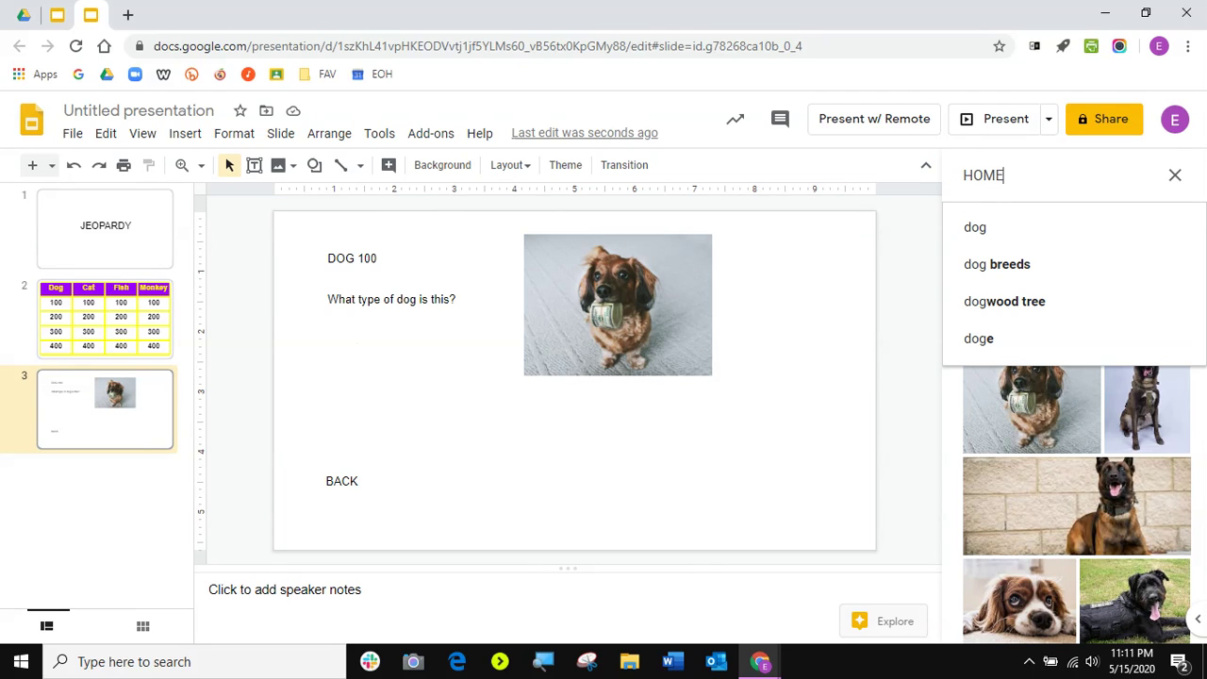
key("Return")
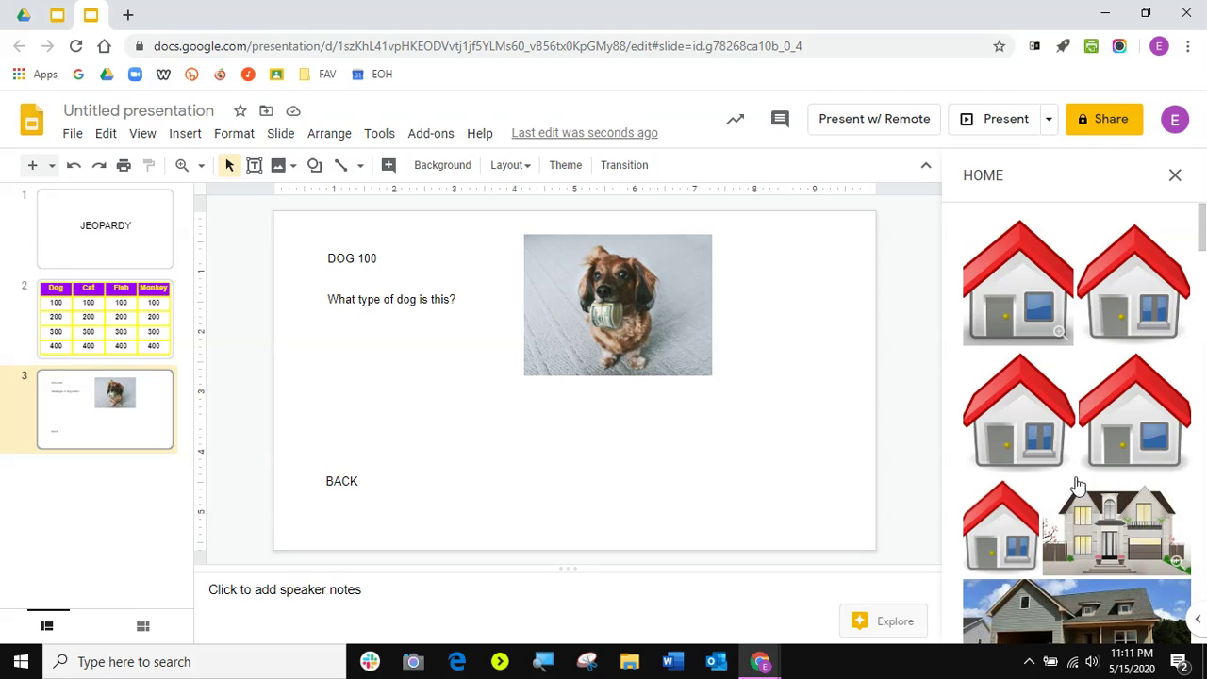
left_click(1010, 416)
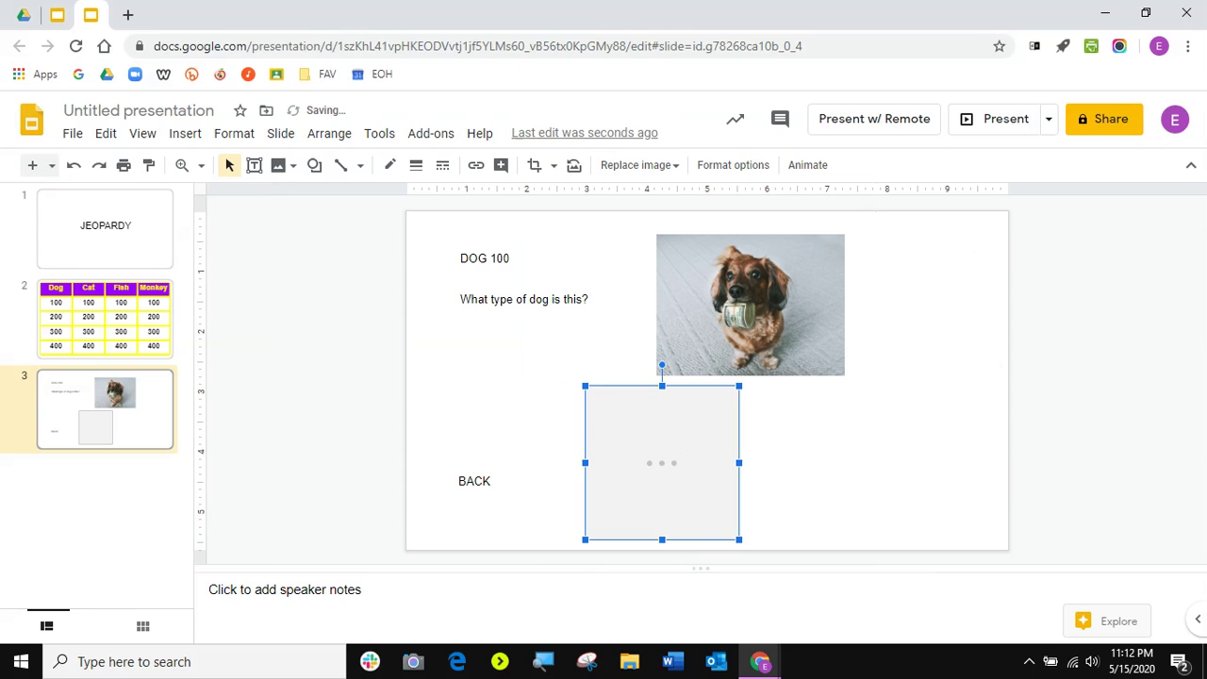
left_click_drag(735, 388, 644, 483)
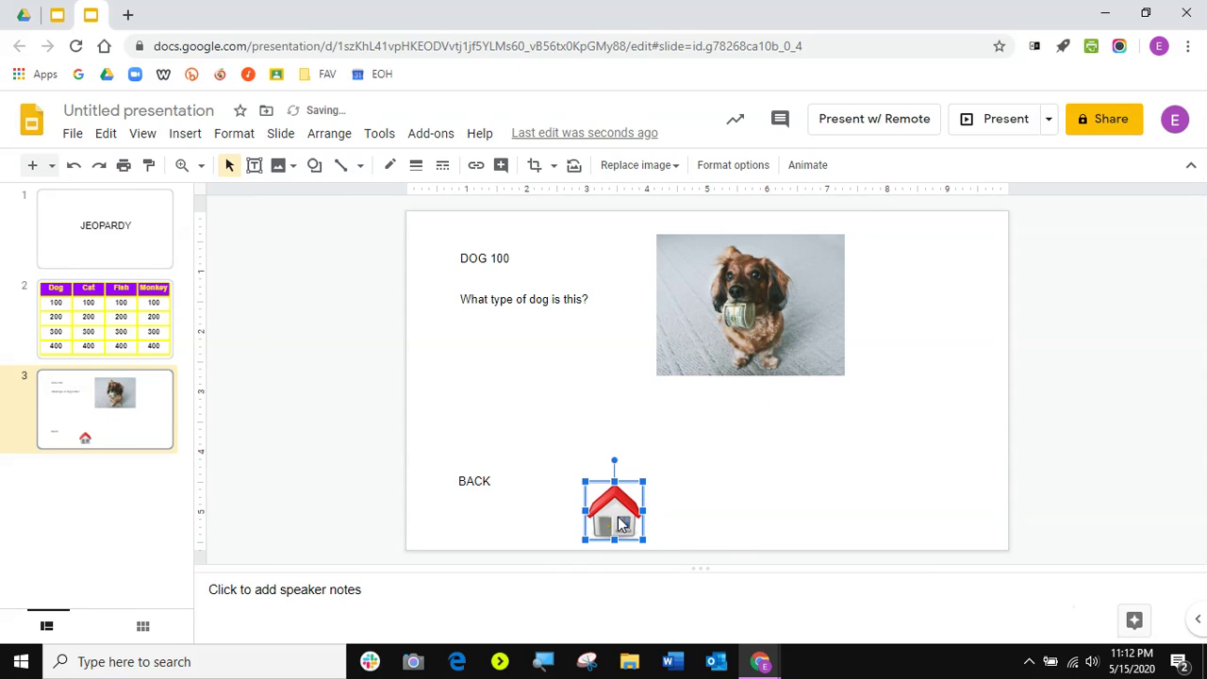
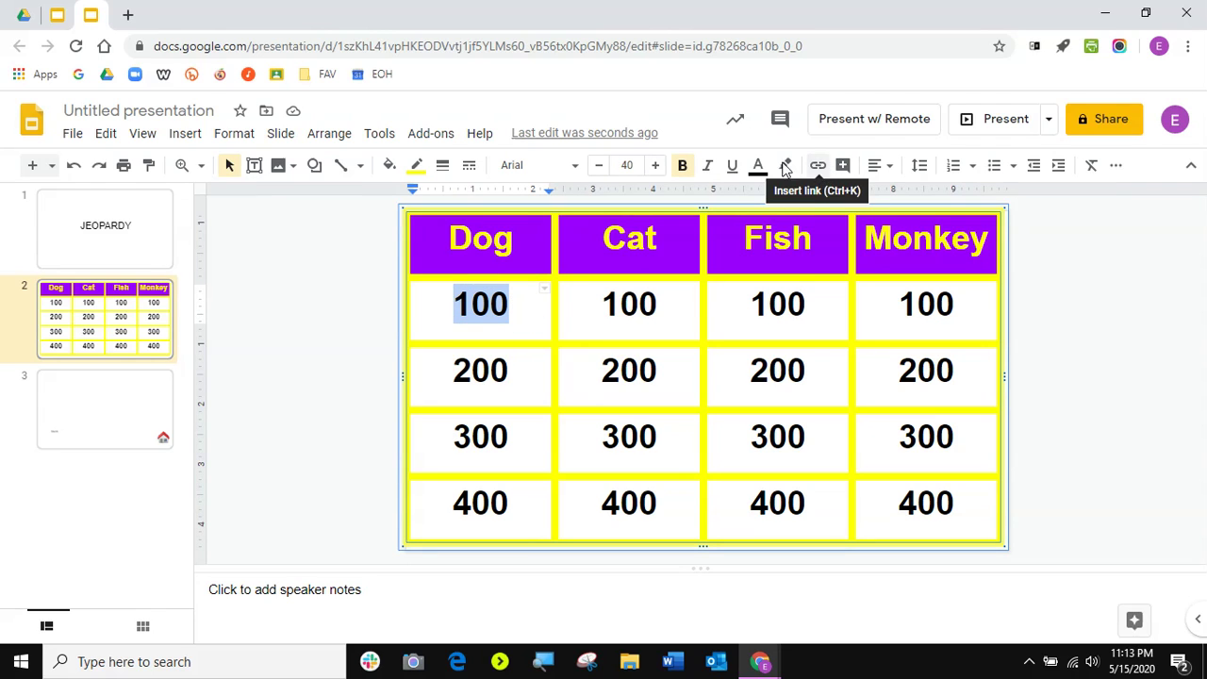
Step: Link the 100 under Dog on the game board to Slide 2 of this presentation
left_click(185, 132)
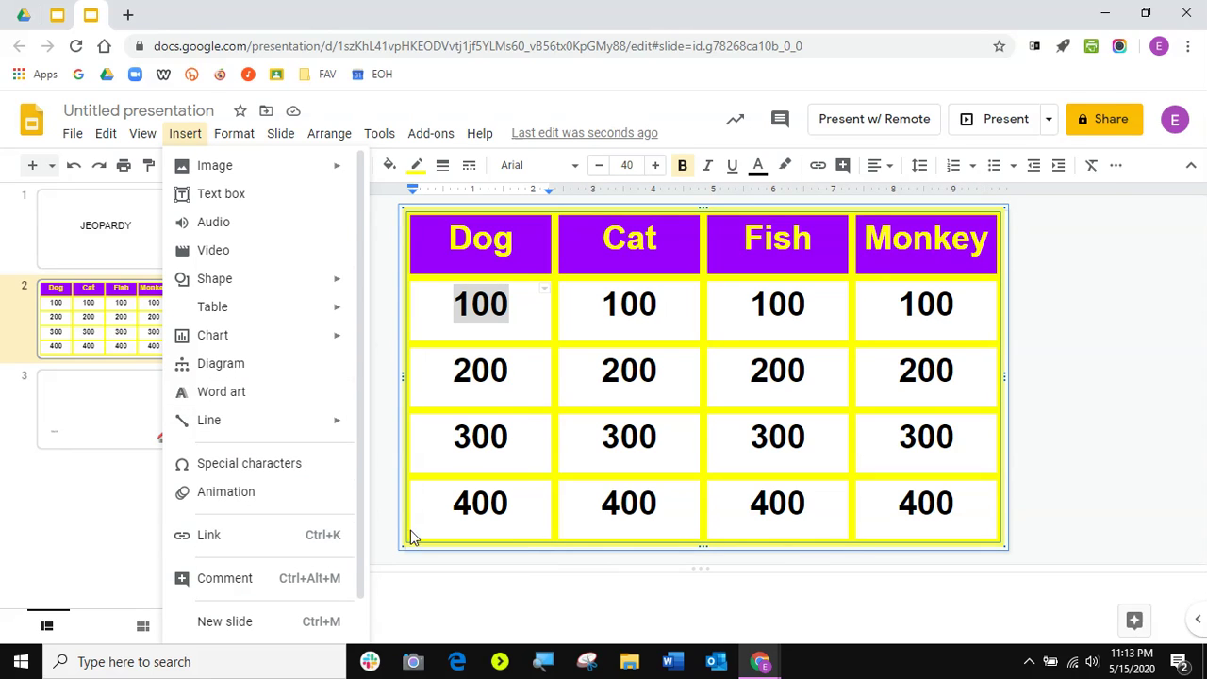
left_click(817, 168)
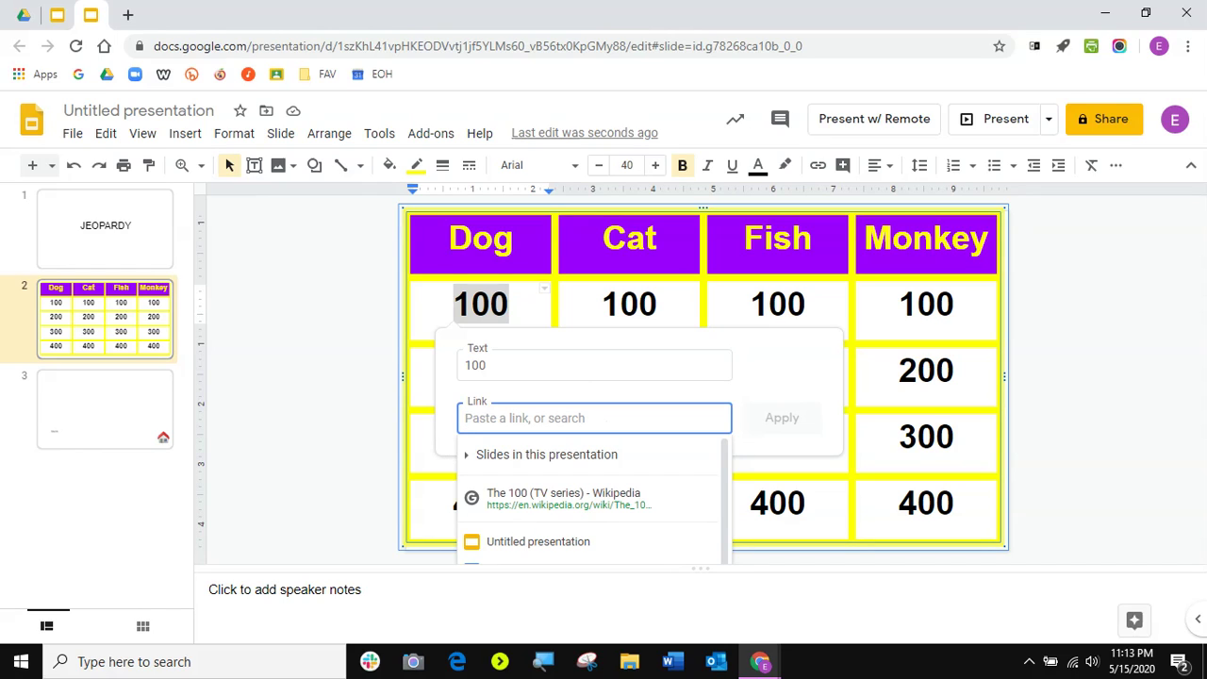
left_click(562, 457)
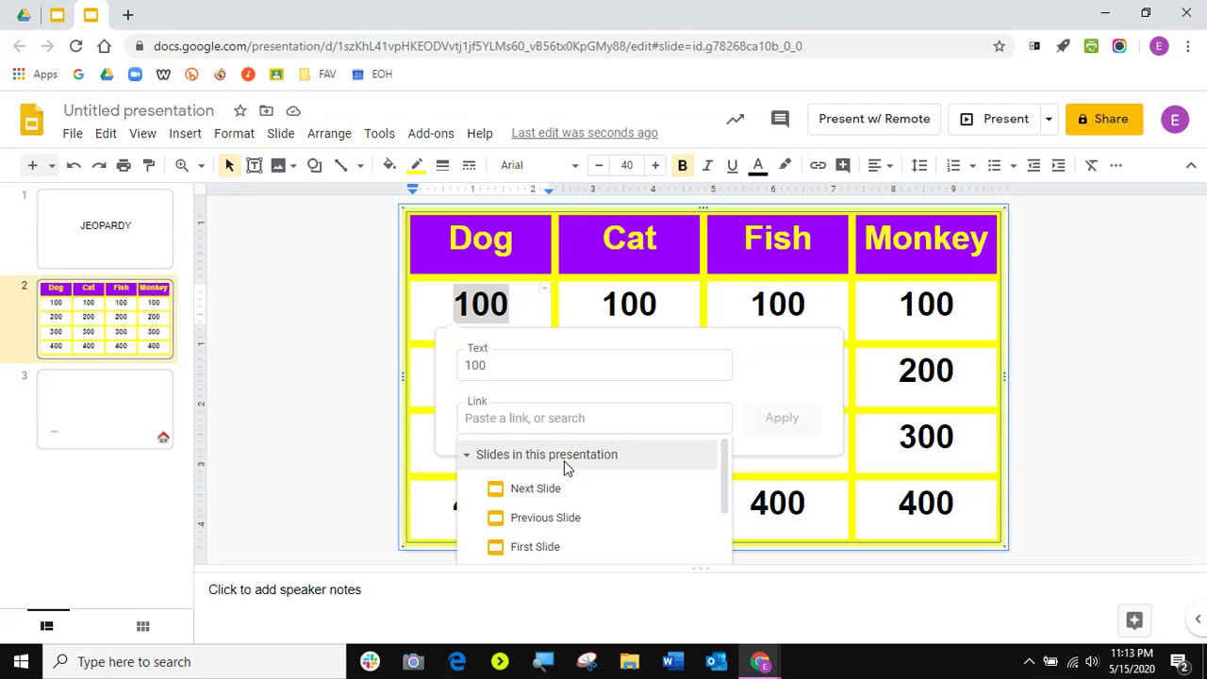
scroll(565, 484, "down", 3)
scroll(566, 483, "up", 2)
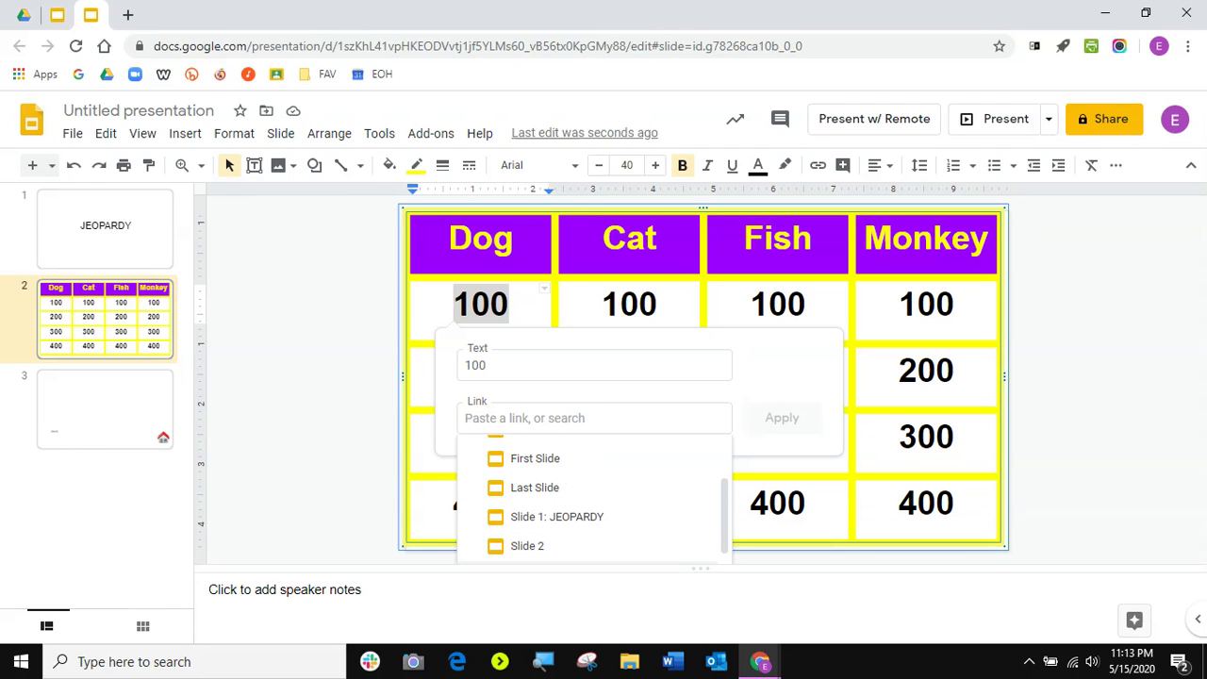
left_click(538, 545)
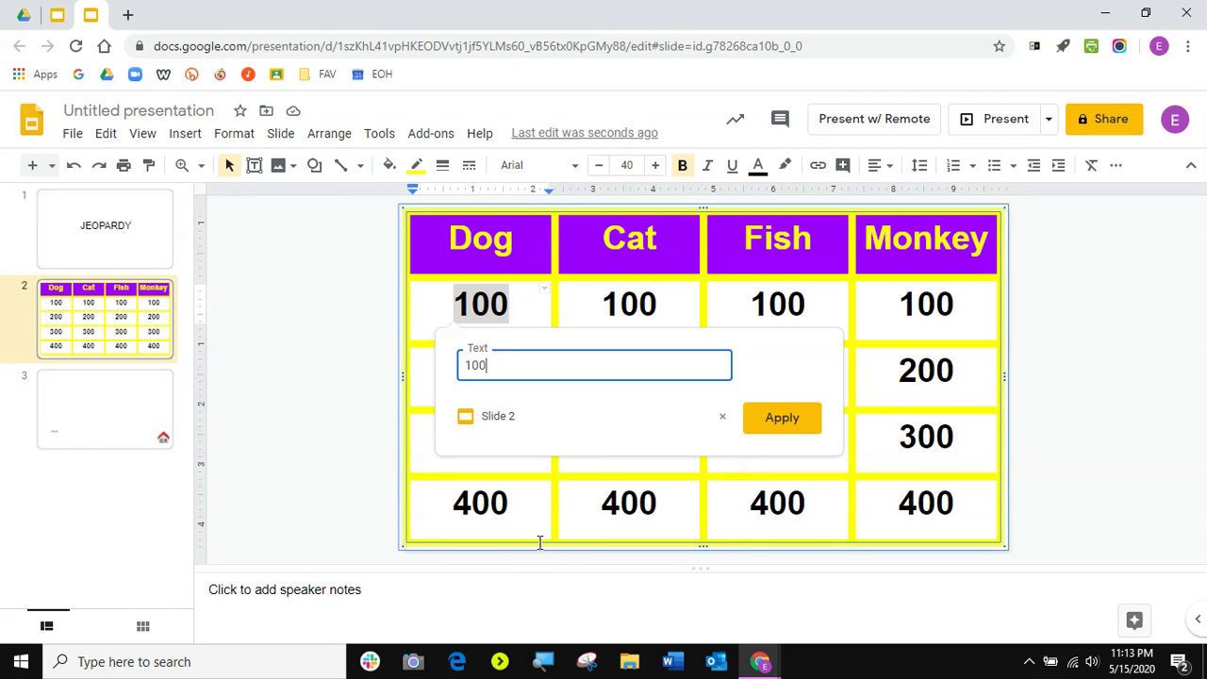
left_click(782, 419)
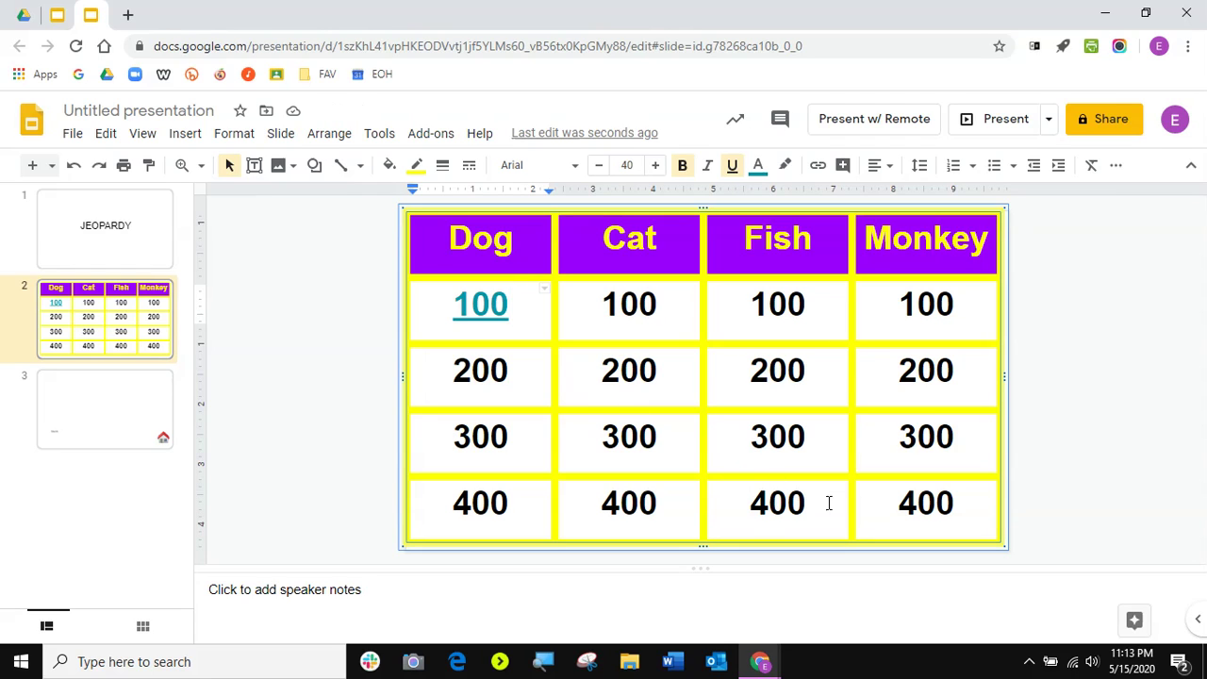
left_click(898, 507)
left_click_drag(900, 508, 949, 503)
left_click(817, 166)
left_click(722, 516)
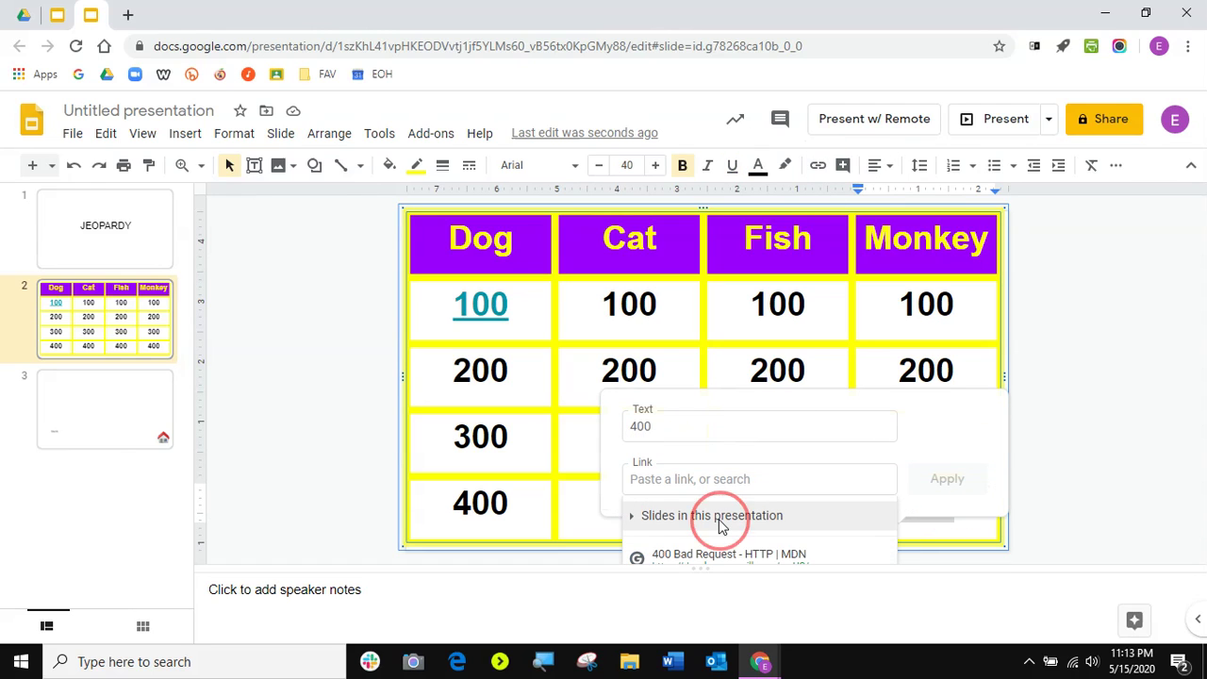
scroll(718, 526, "down", 2)
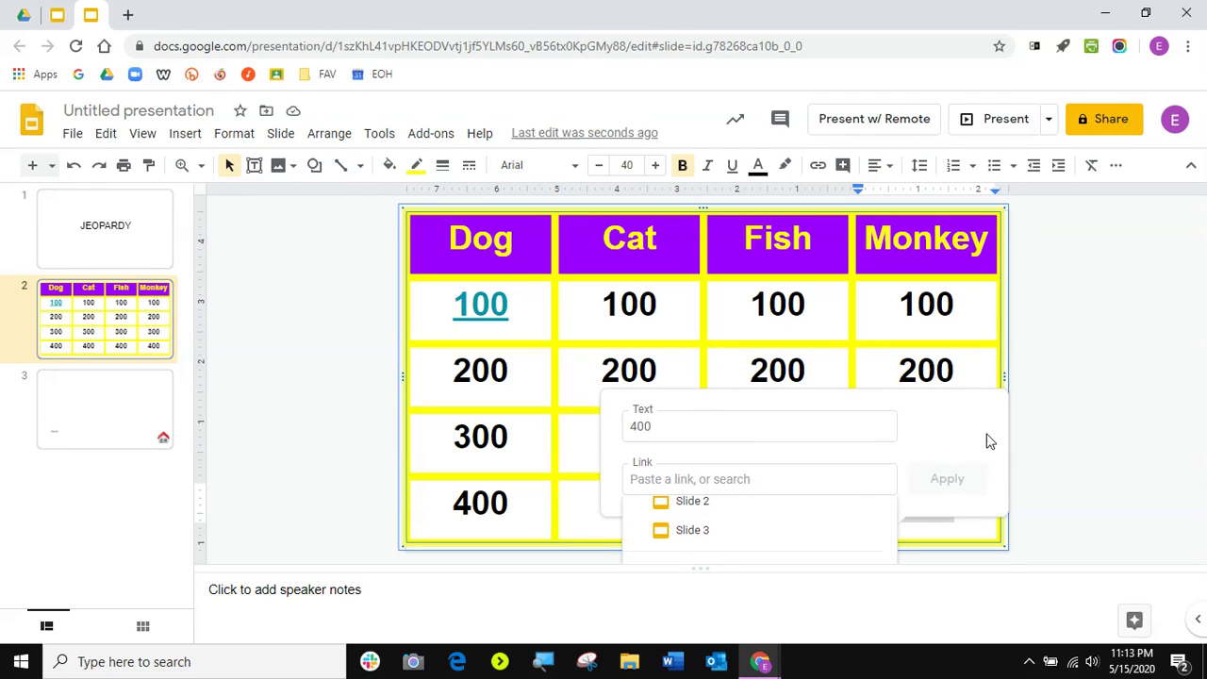
left_click(1066, 416)
left_click(901, 501)
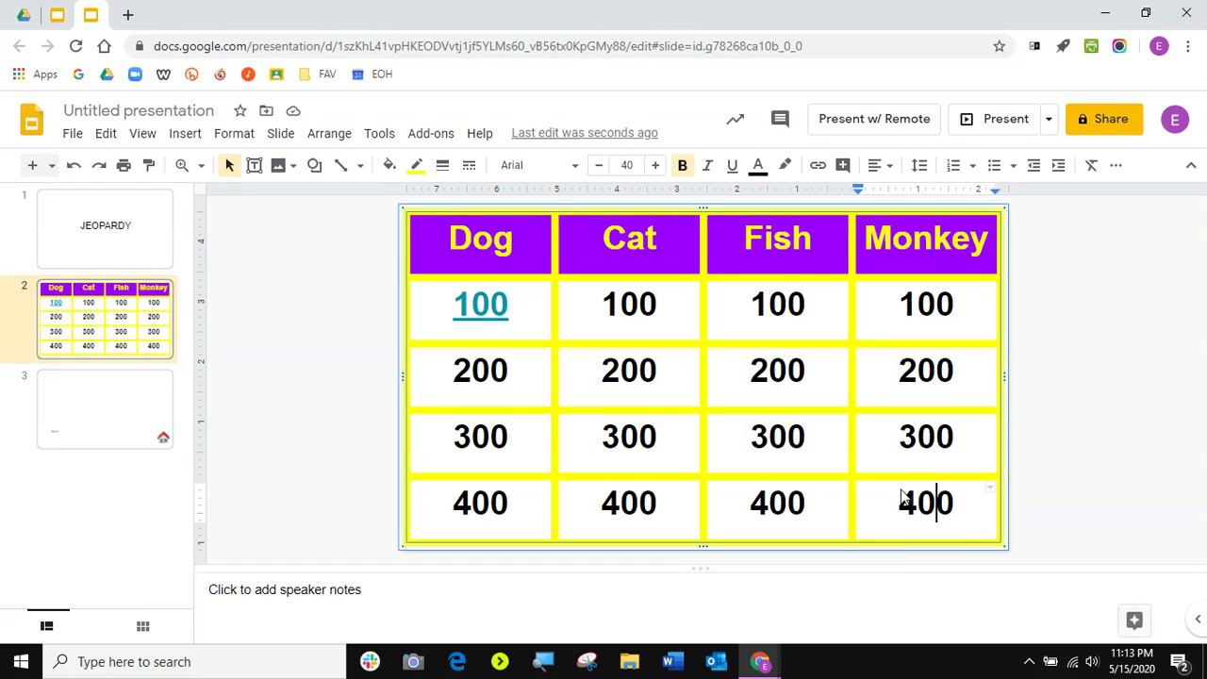
left_click(903, 505)
left_click(910, 507)
key("Page_Down")
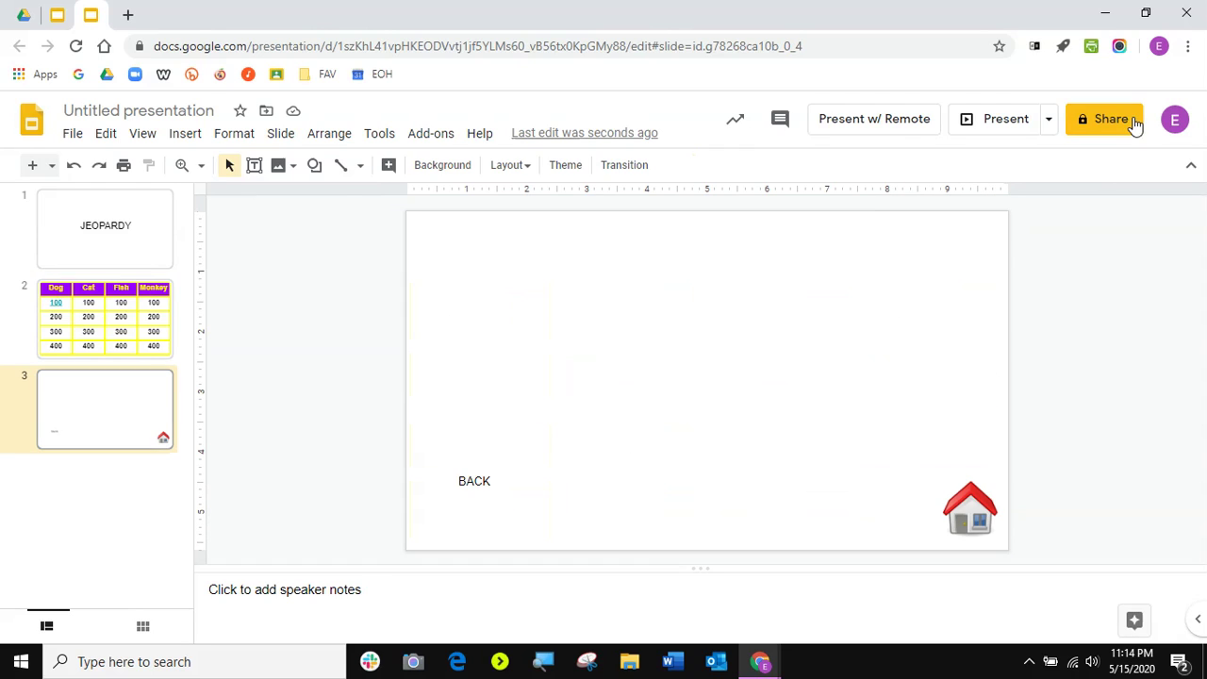
key("Page_Up")
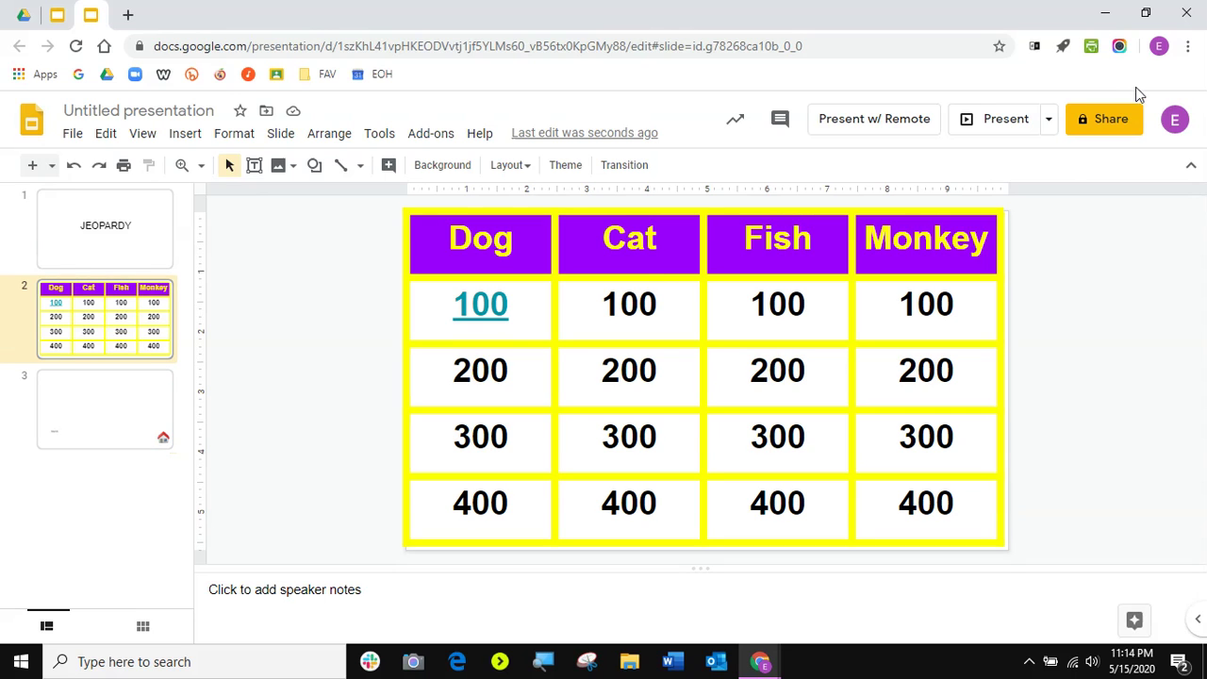
Step: Try browser zoom levels from 80% up to 175% on the board slide, and return the zoom to 100%
left_click(1186, 46)
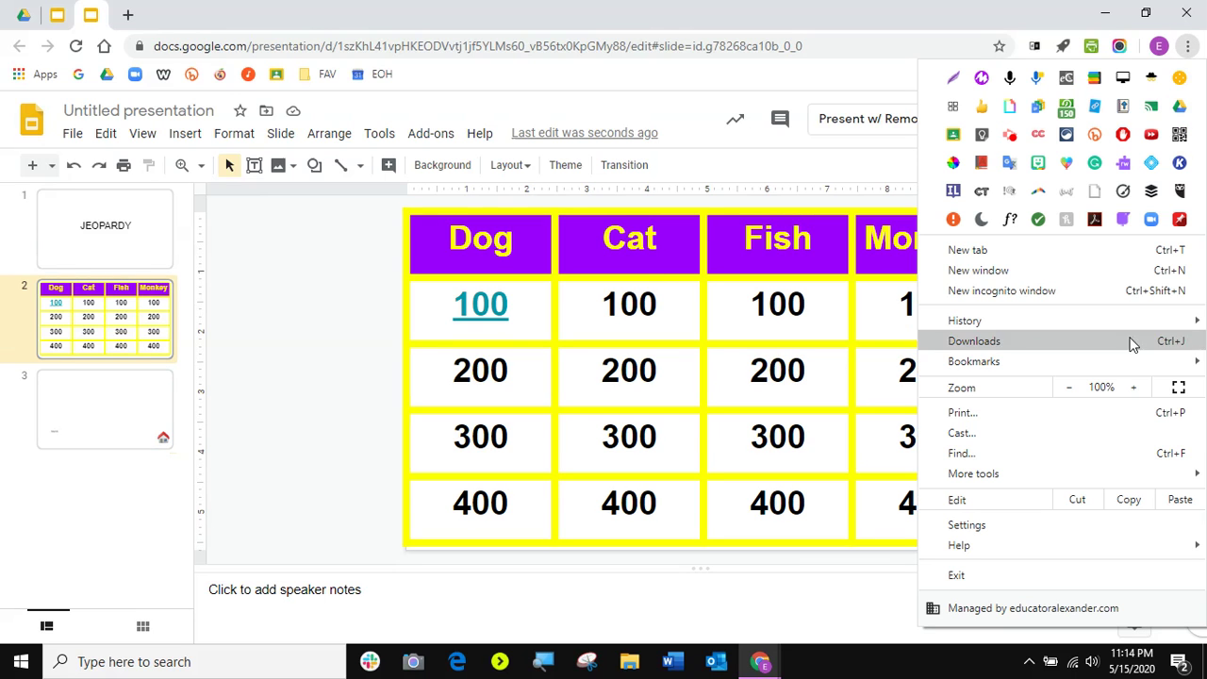
left_click(1069, 387)
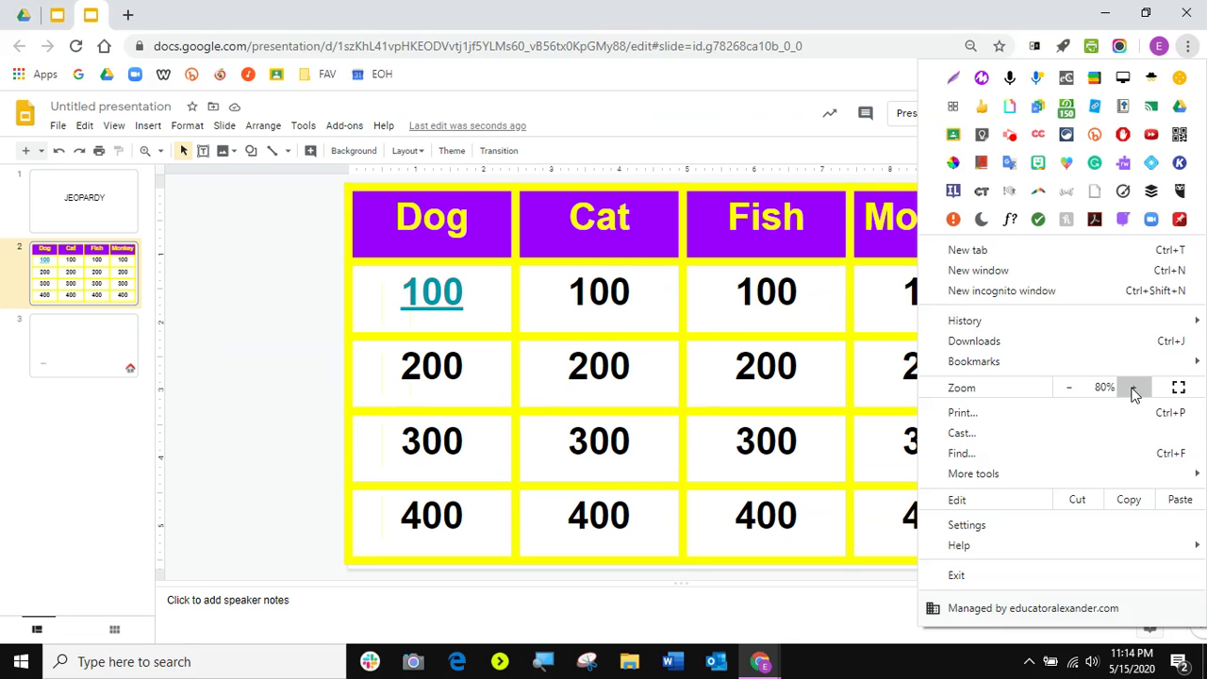
left_click(1134, 388)
left_click(1134, 388)
left_click(1134, 387)
left_click(1134, 388)
left_click(1134, 388)
left_click(1134, 387)
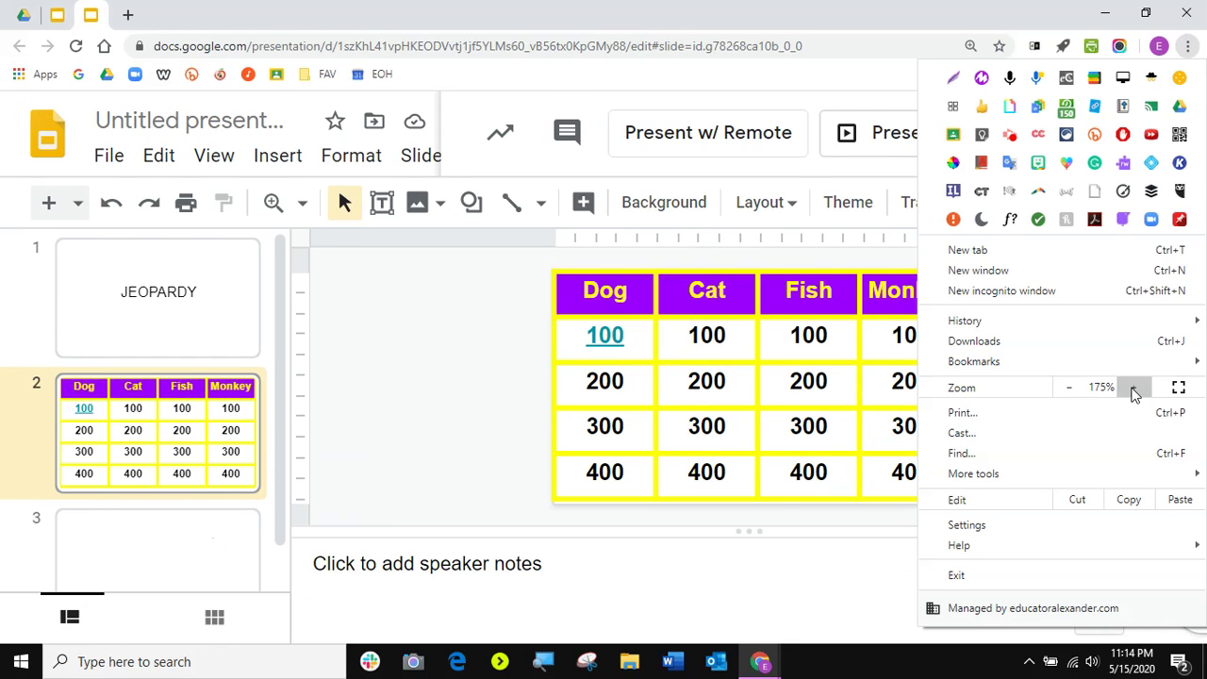
left_click(1134, 394)
left_click(1074, 394)
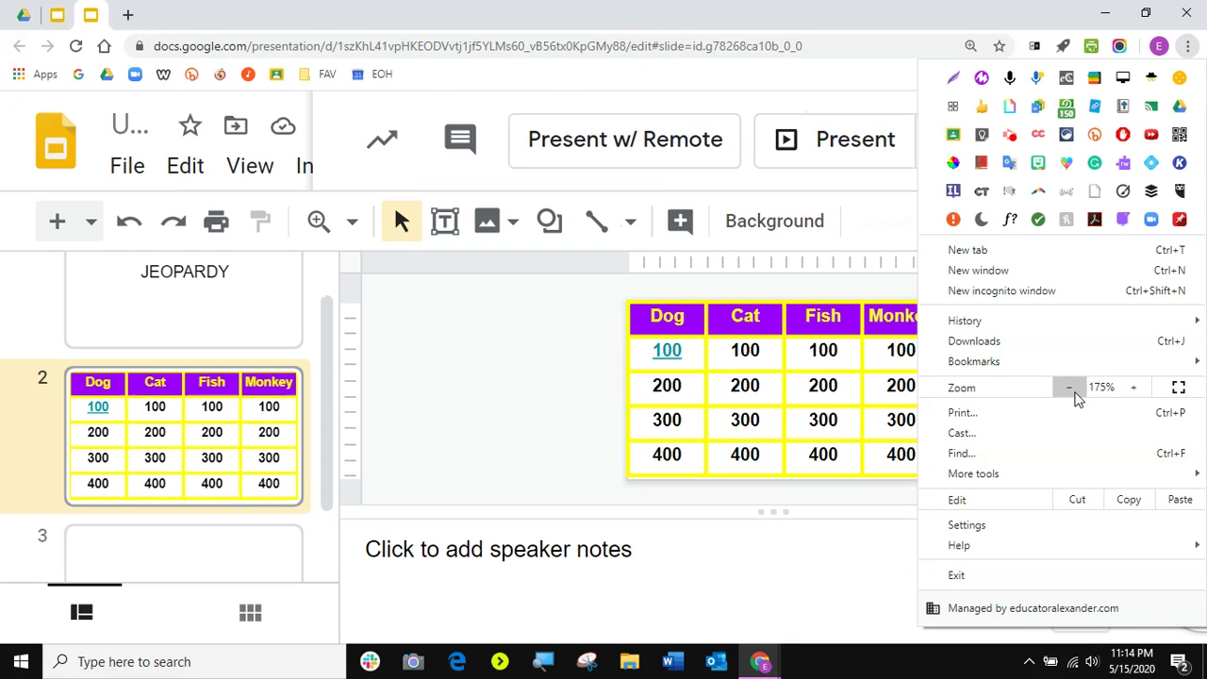
left_click(1074, 394)
left_click(1074, 394)
left_click(1074, 394)
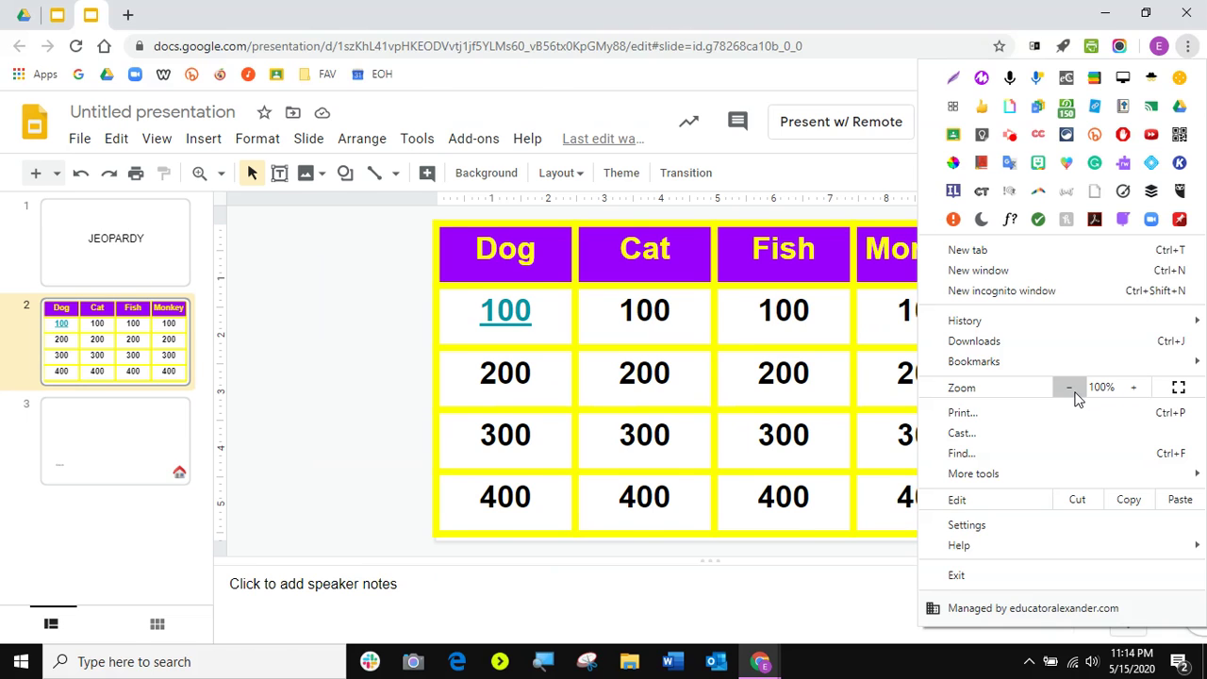
Step: Shrink the board table on slide 2 from its lower edge to about 4.4 inches tall
left_click(896, 515)
left_click(898, 518)
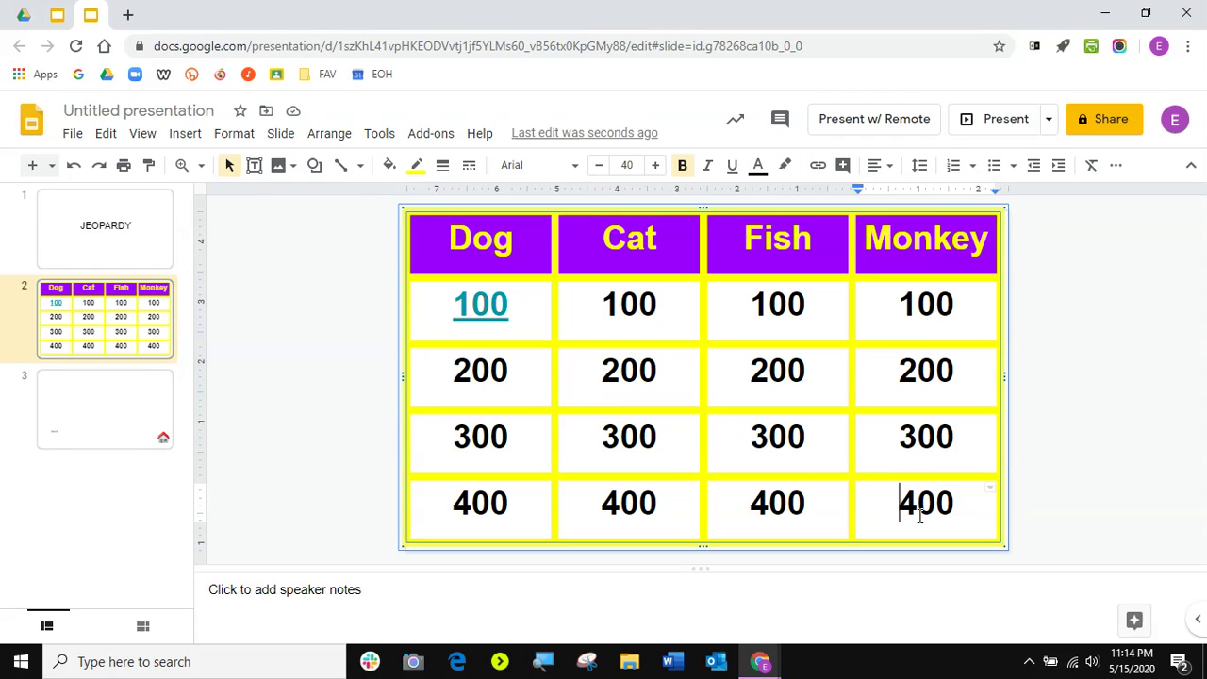
left_click(989, 541)
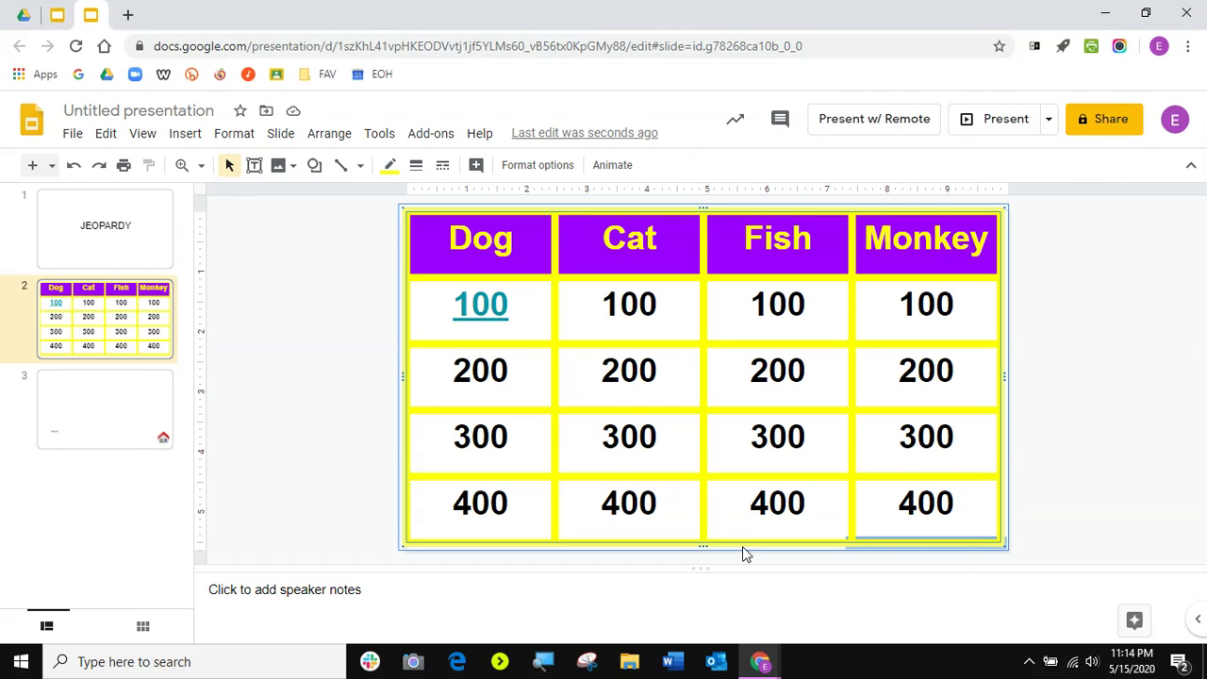
left_click_drag(704, 546, 711, 390)
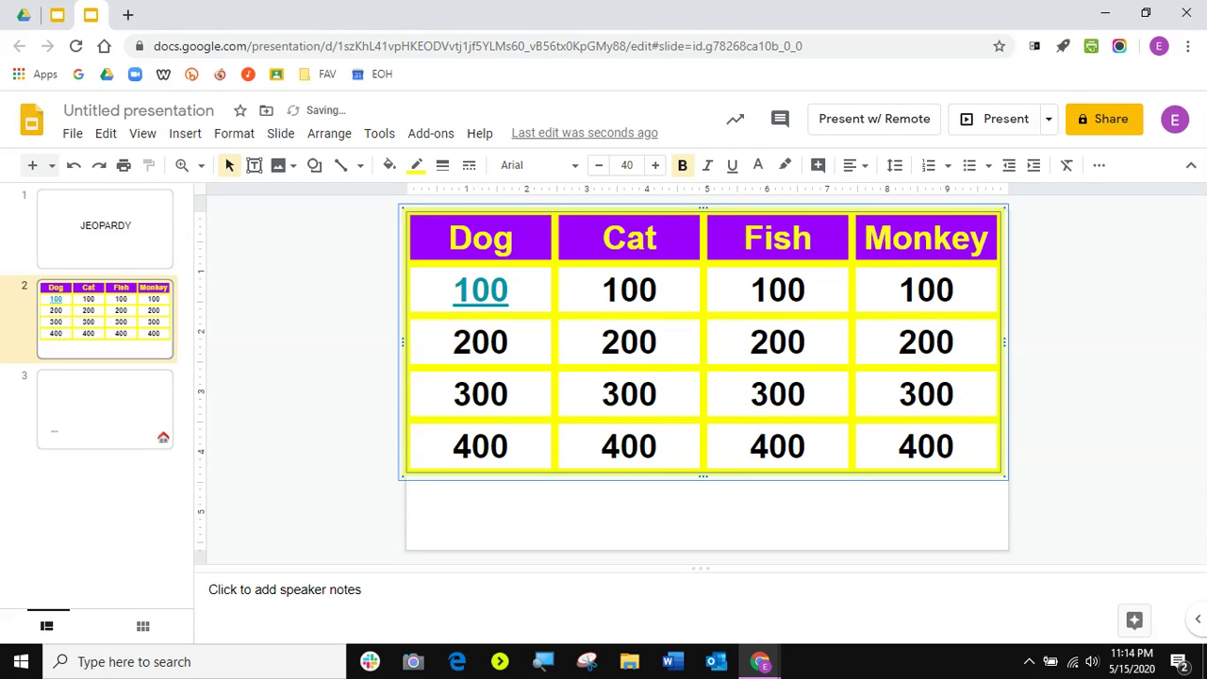